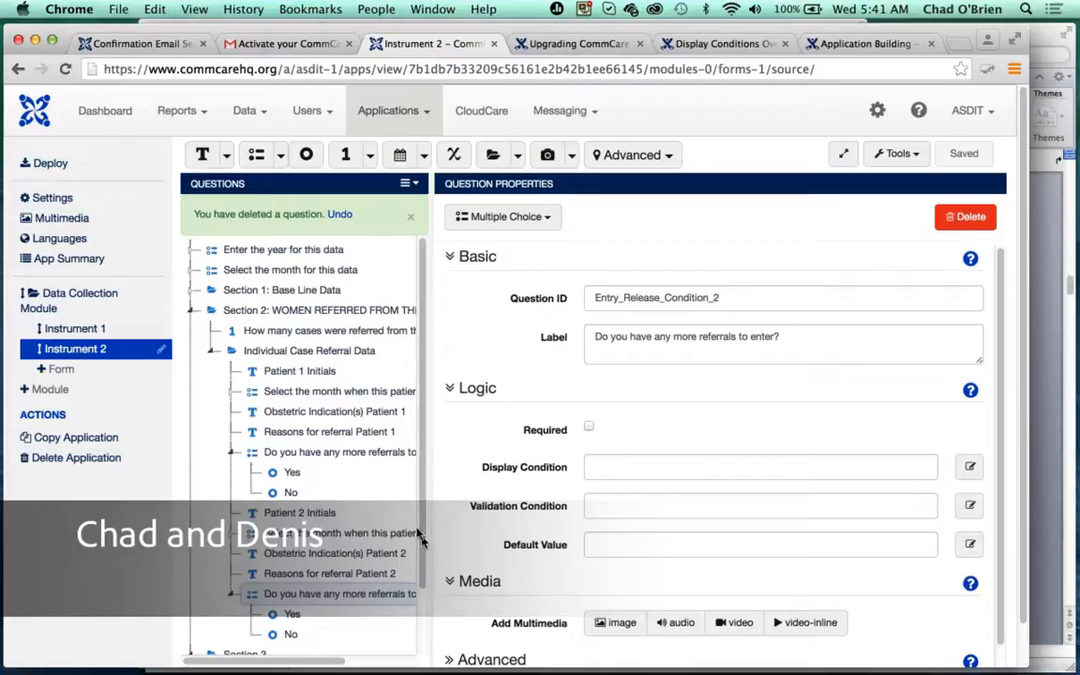
Step: Copy the five Patient 1 questions, from the initials to the more-referrals question, and paste them after Patient 2's more-referrals question
{"action": "left_click_drag", "start_coordinate": [425, 553], "coordinate": [426, 636]}
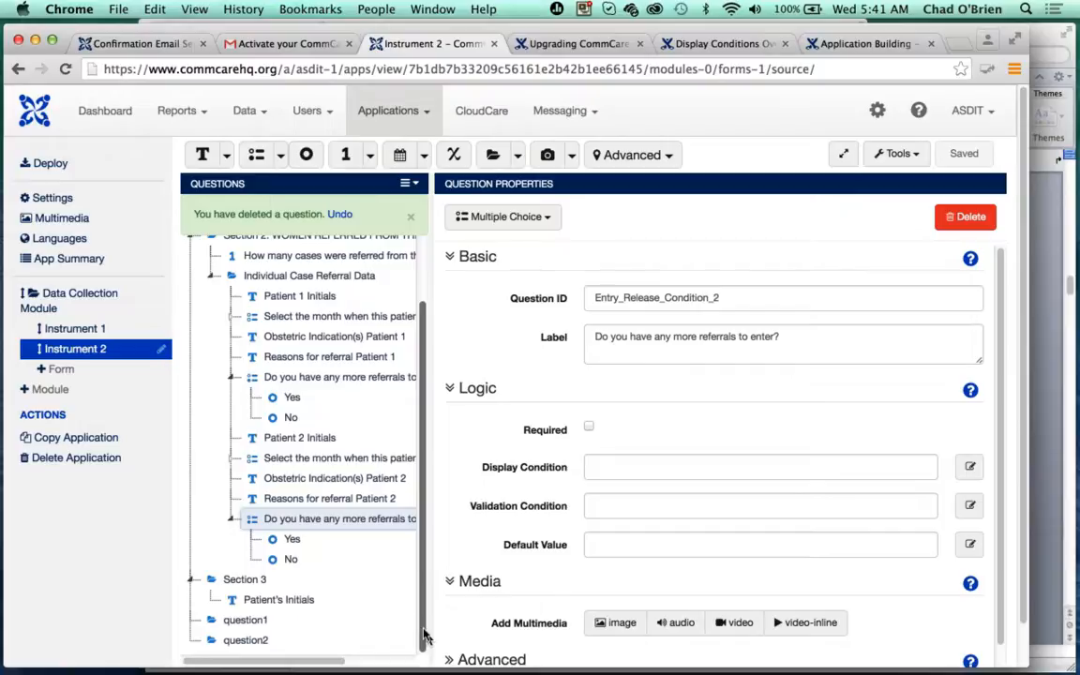
{"action": "scroll", "coordinate": [280, 273], "scroll_direction": "up", "scroll_amount": 1}
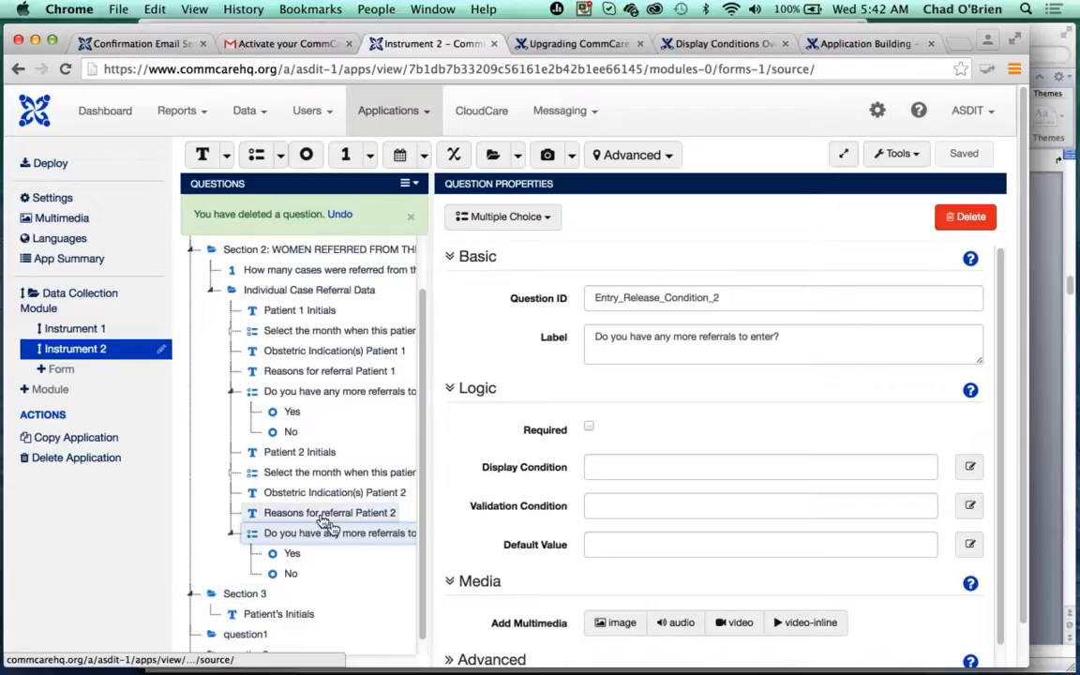
{"action": "scroll", "coordinate": [309, 320], "scroll_direction": "down", "scroll_amount": 1}
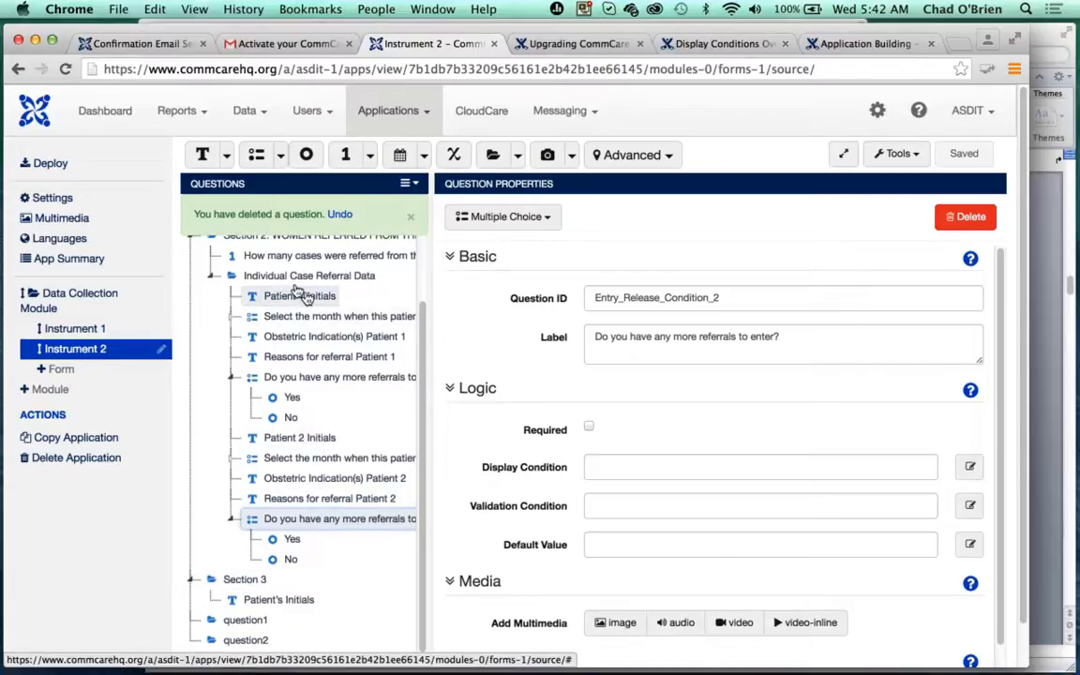
{"action": "left_click", "coordinate": [306, 297]}
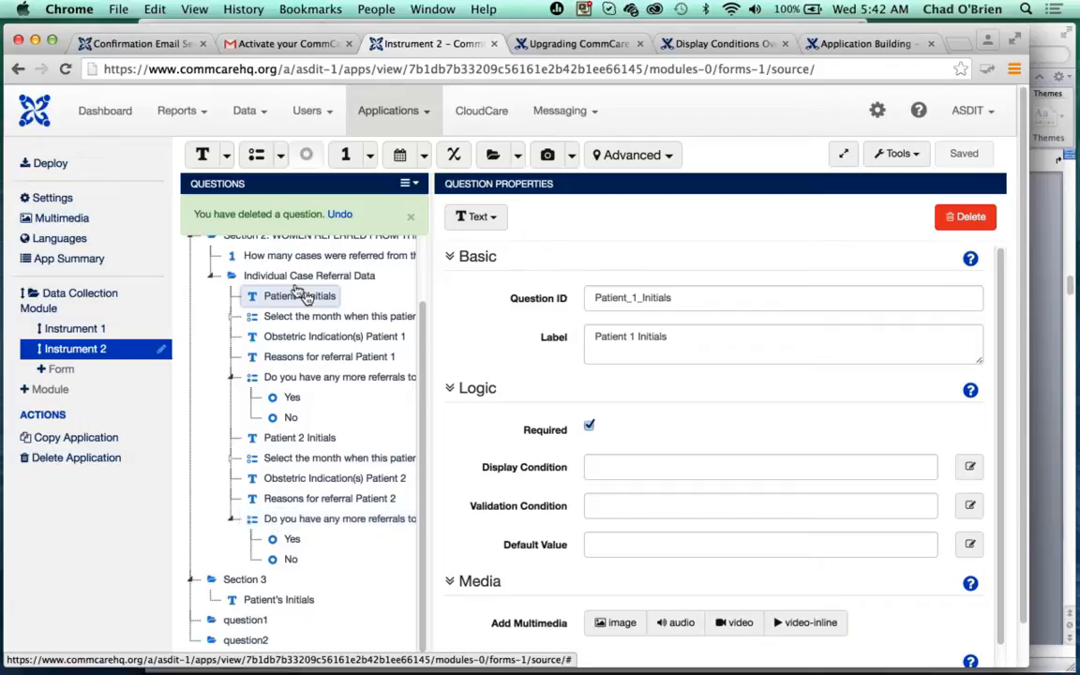
{"action": "left_click", "coordinate": [323, 377], "text": "shift"}
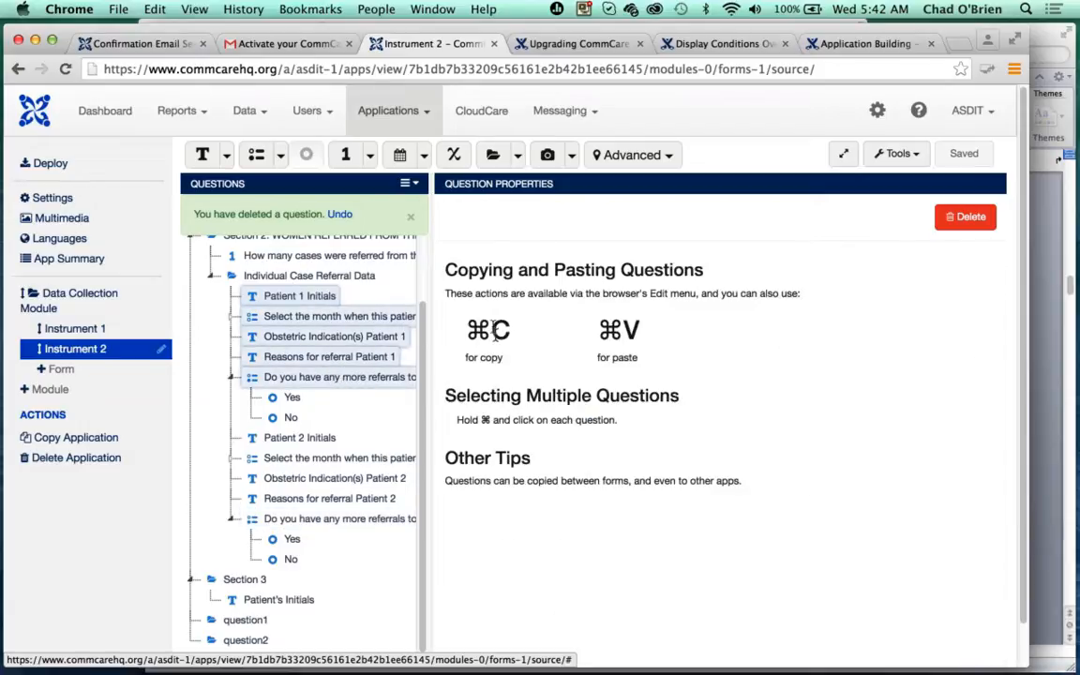
{"action": "left_click", "coordinate": [357, 520]}
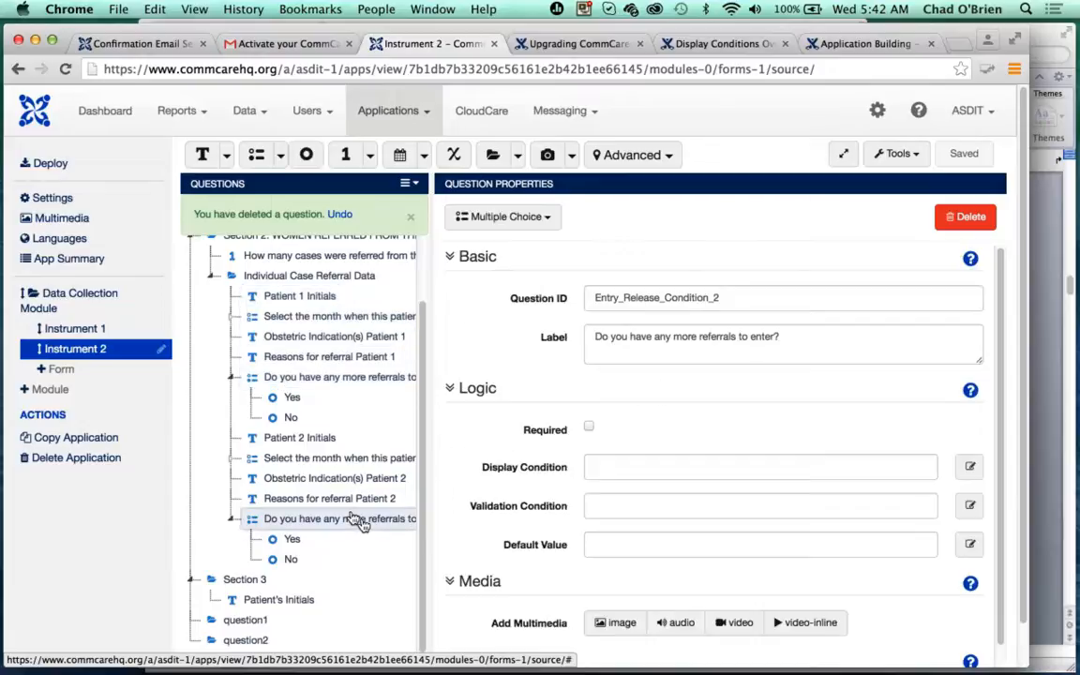
{"action": "key", "text": "super+v"}
Step: Change the pasted Patient 1 Initials question's ID to Patient_3_Initials and its label to "Patient 3 Initials"
{"action": "scroll", "coordinate": [356, 517], "scroll_direction": "down", "scroll_amount": 2}
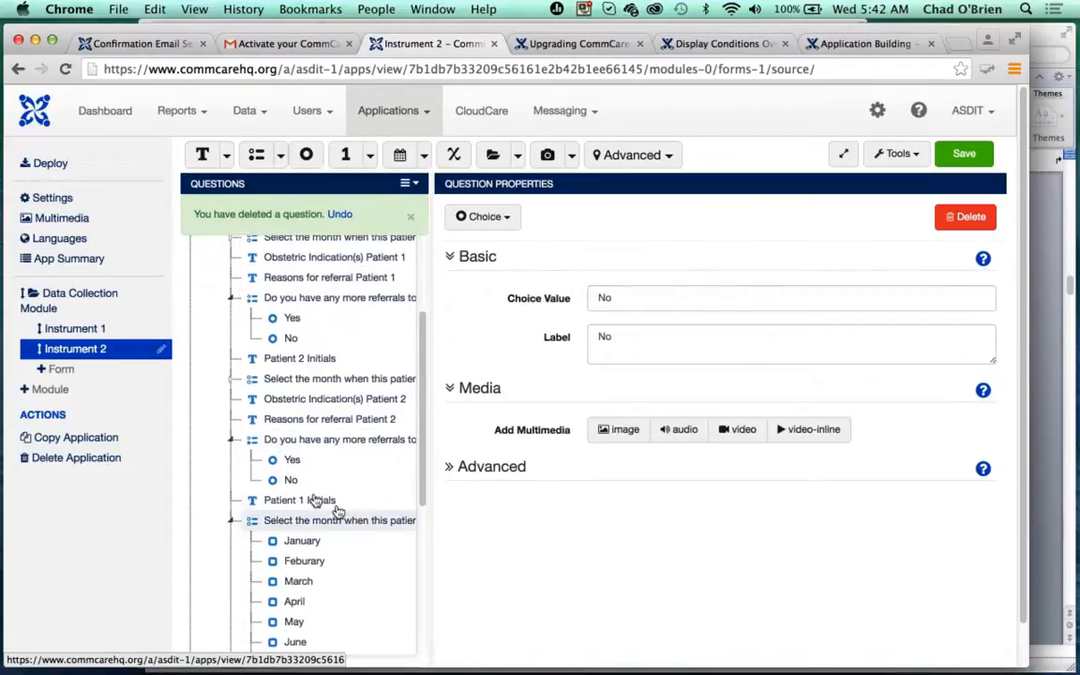
{"action": "left_click", "coordinate": [317, 504]}
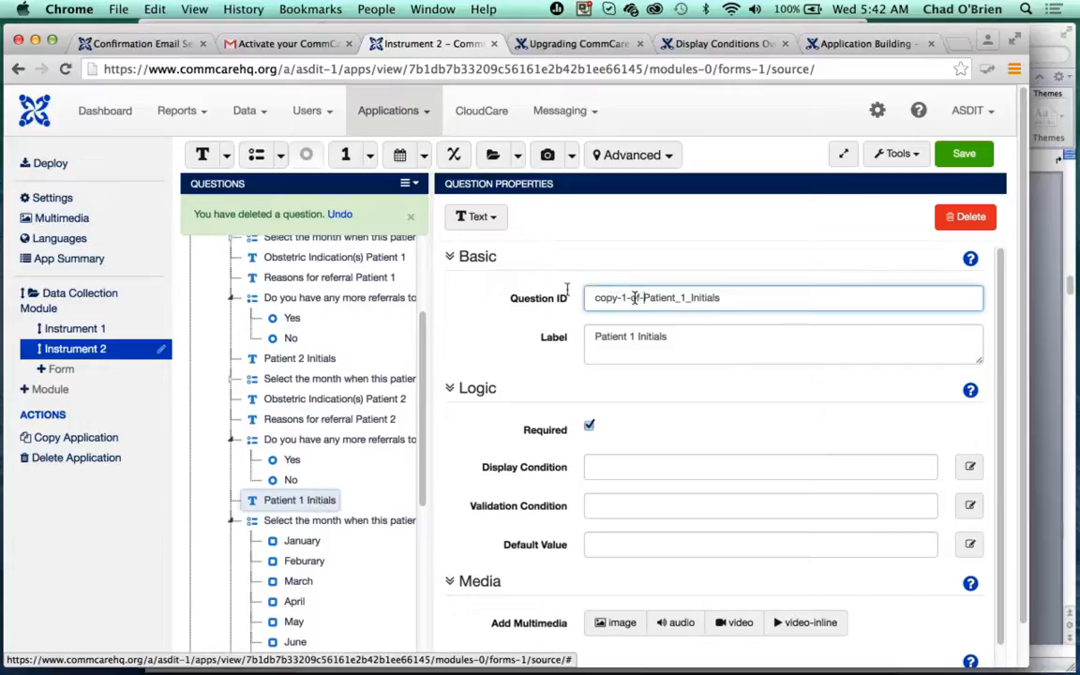
{"action": "left_click_drag", "start_coordinate": [643, 297], "coordinate": [560, 299]}
{"action": "key", "text": "BackSpace"}
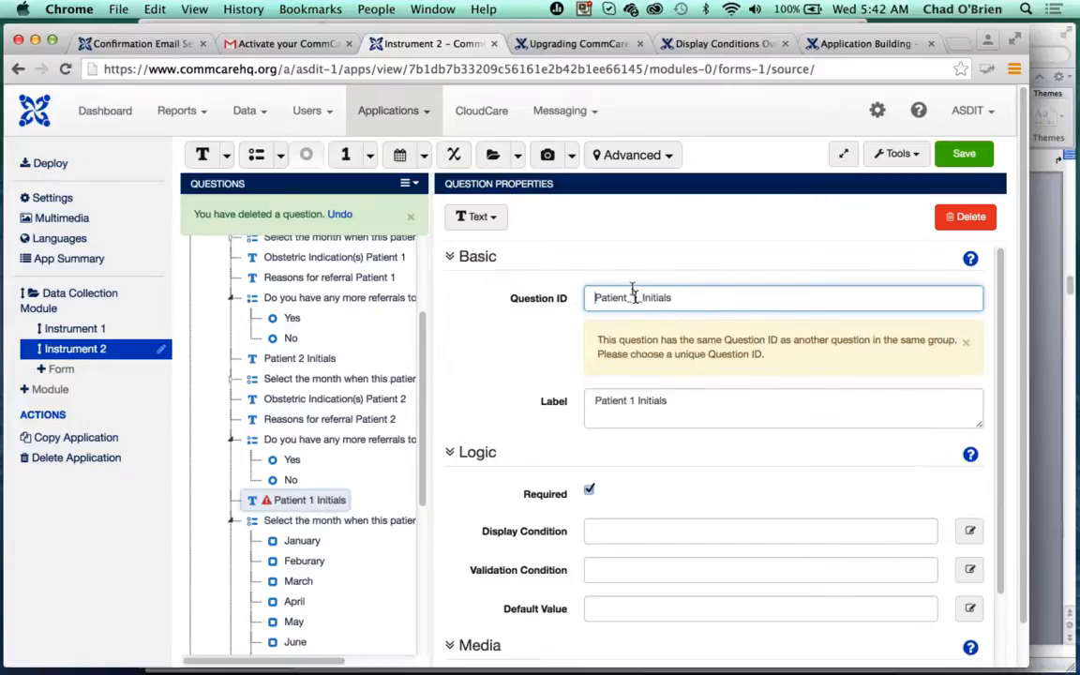
{"action": "key", "text": "BackSpace"}
{"action": "type", "text": "3"}
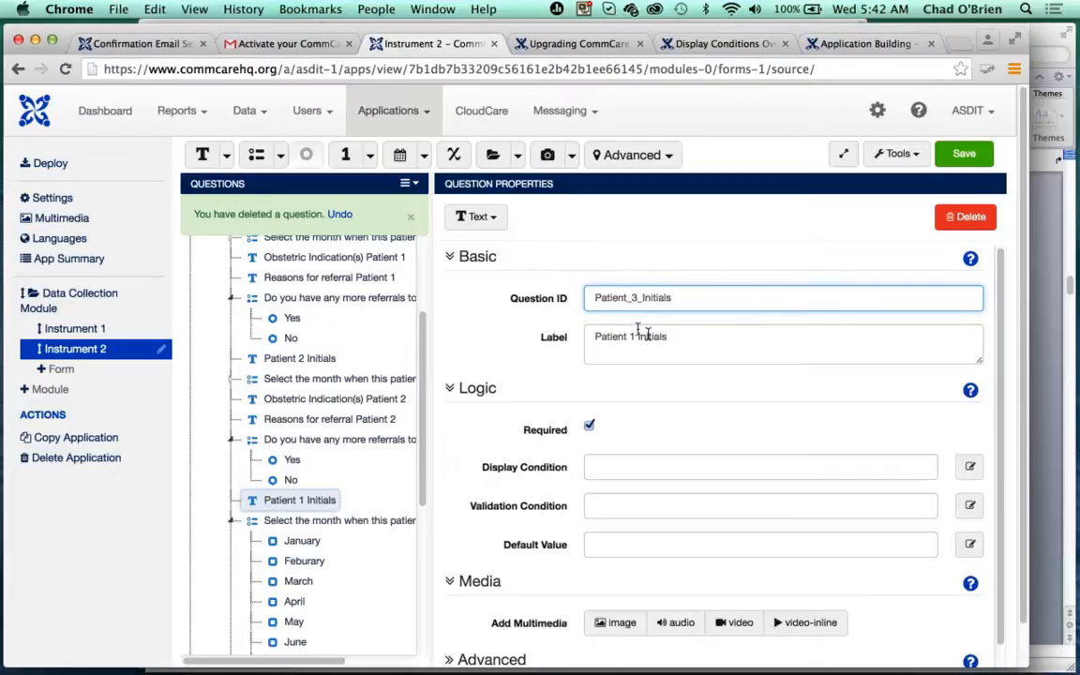
{"action": "left_click", "coordinate": [632, 337]}
{"action": "key", "text": "BackSpace"}
{"action": "type", "text": "3"}
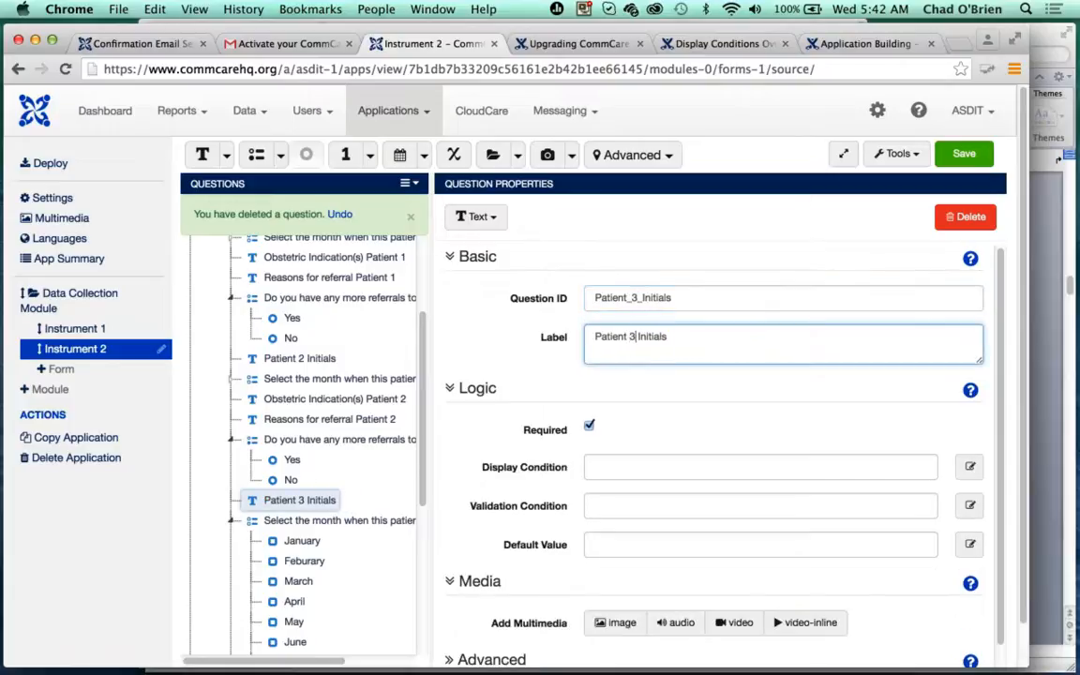
Step: Set the pasted referral month question's ID to Referral_Month_Patient_3 and collapse its month choices
{"action": "left_click", "coordinate": [300, 521]}
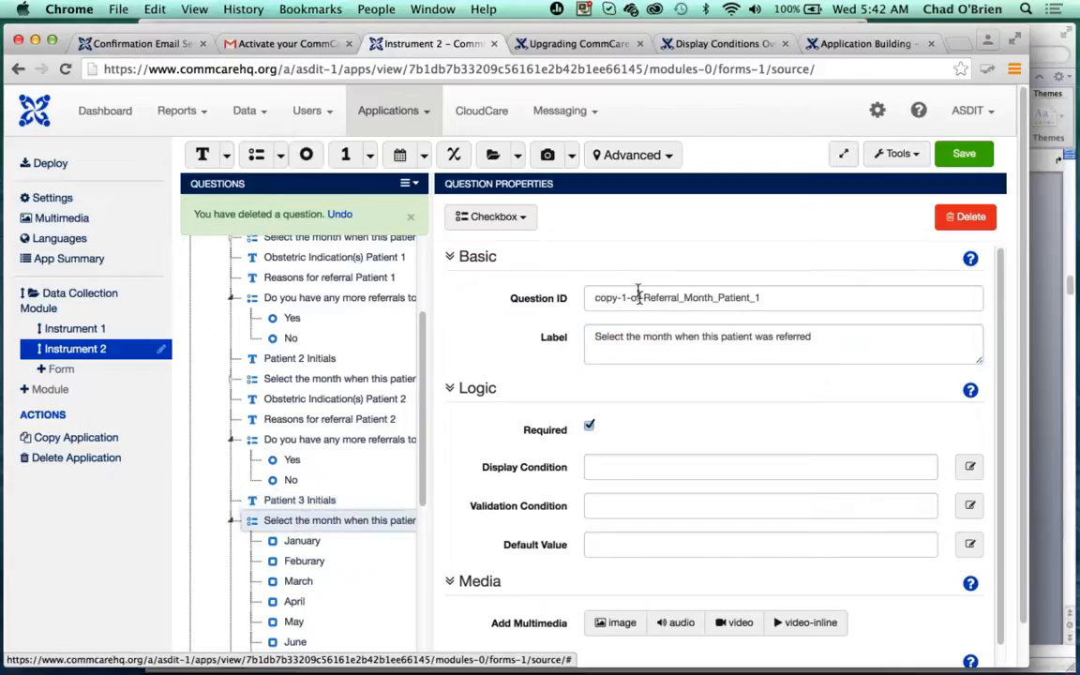
{"action": "left_click_drag", "start_coordinate": [645, 298], "coordinate": [555, 300]}
{"action": "key", "text": "BackSpace"}
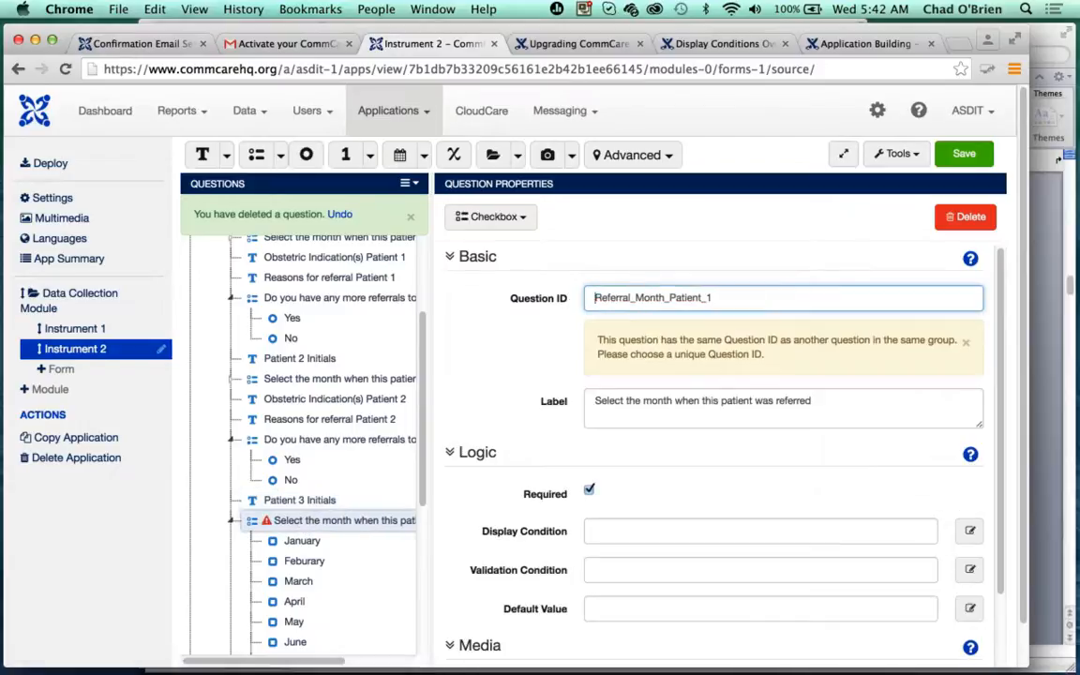
{"action": "key", "text": "BackSpace"}
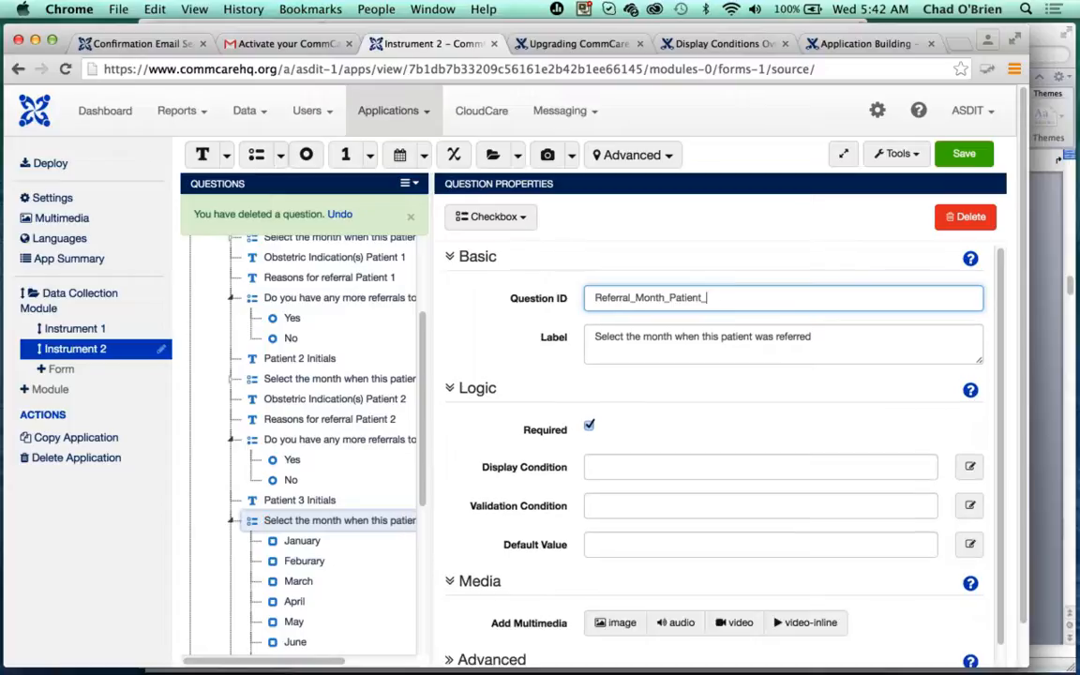
{"action": "left_click", "coordinate": [230, 521]}
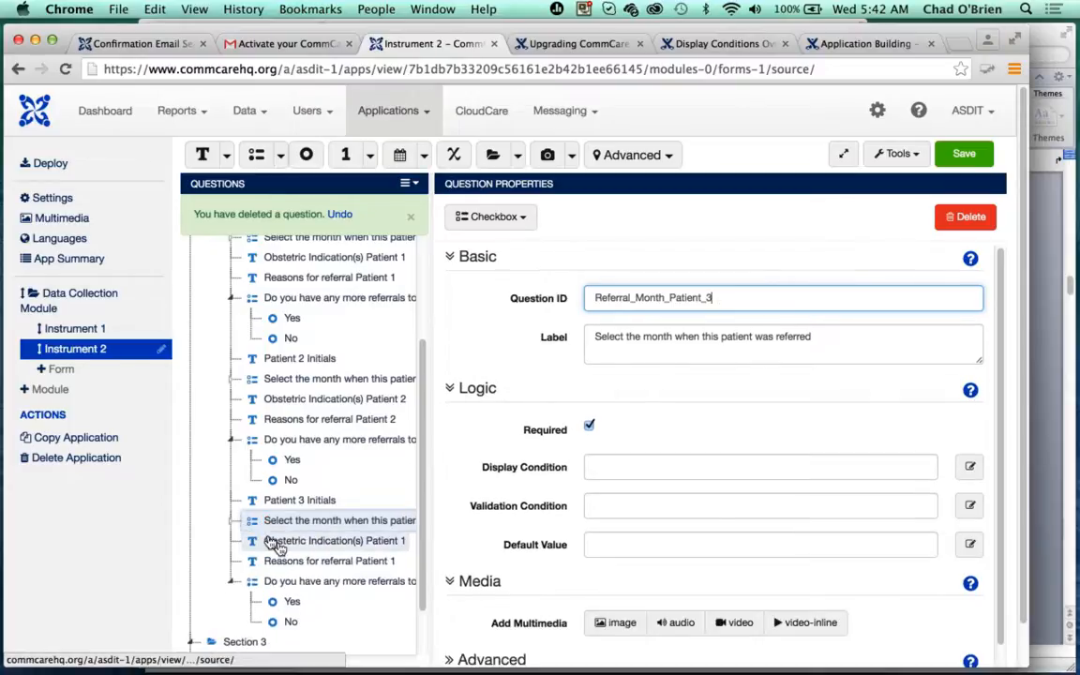
Step: Change the pasted obstetric indications question's ID to Obstetric_Indications_Patient_3 and its label to "Obstetric Indication(s) Patient 3"
{"action": "left_click", "coordinate": [272, 541]}
{"action": "left_click_drag", "start_coordinate": [643, 298], "coordinate": [544, 302]}
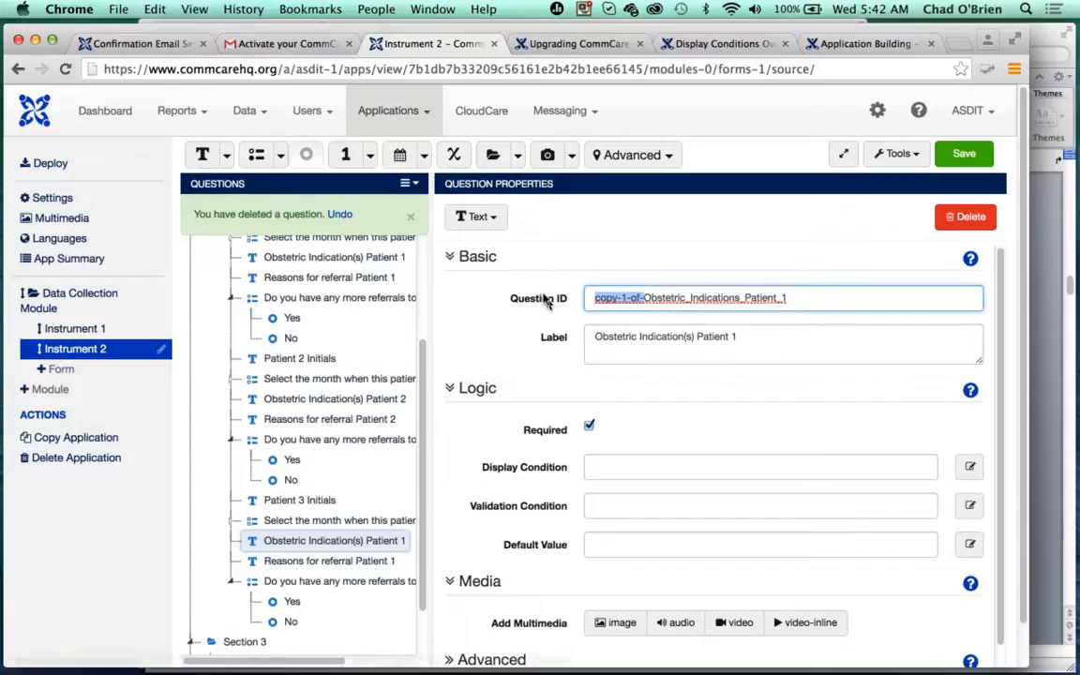
{"action": "key", "text": "BackSpace"}
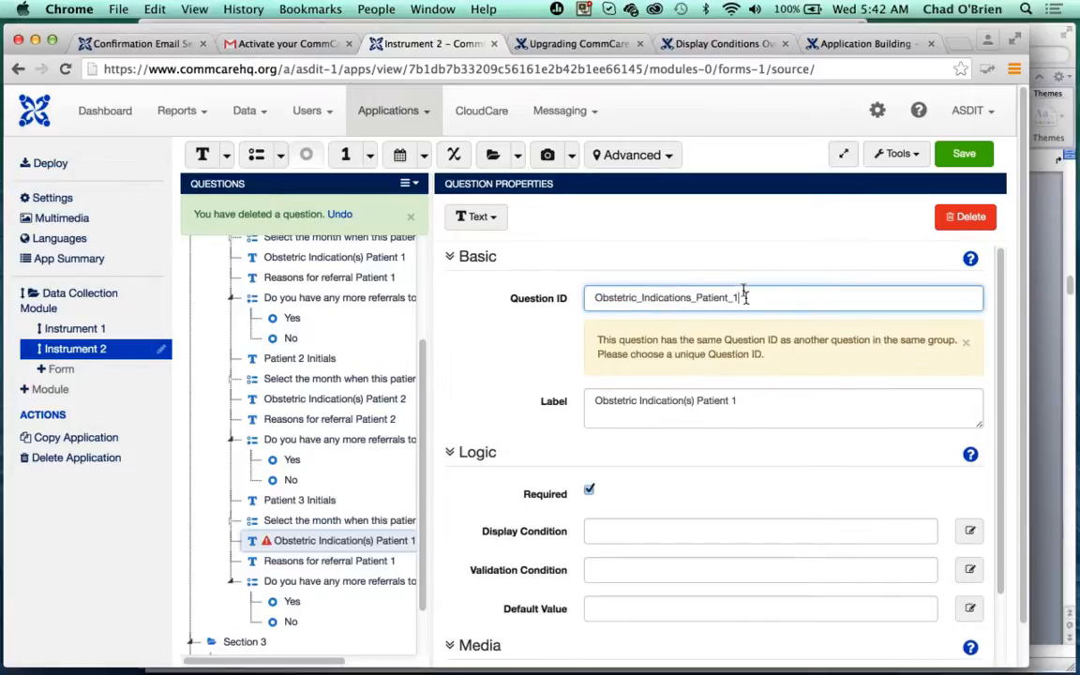
{"action": "key", "text": "BackSpace"}
{"action": "left_click", "coordinate": [740, 336]}
{"action": "key", "text": "BackSpace"}
{"action": "type", "text": "3"}
Step: Change the pasted reasons for referral question's ID to Reasons_for_referral_Patient_3 and its label to "Reasons for referral Patient 3"
{"action": "left_click", "coordinate": [330, 561]}
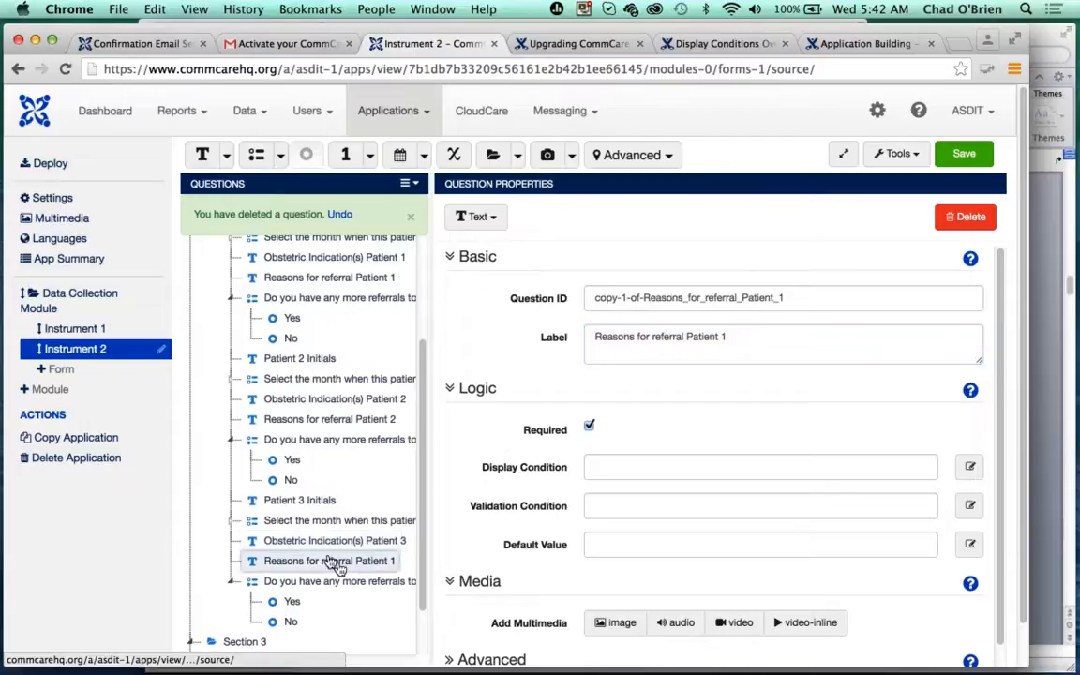
{"action": "left_click_drag", "start_coordinate": [644, 296], "coordinate": [593, 297]}
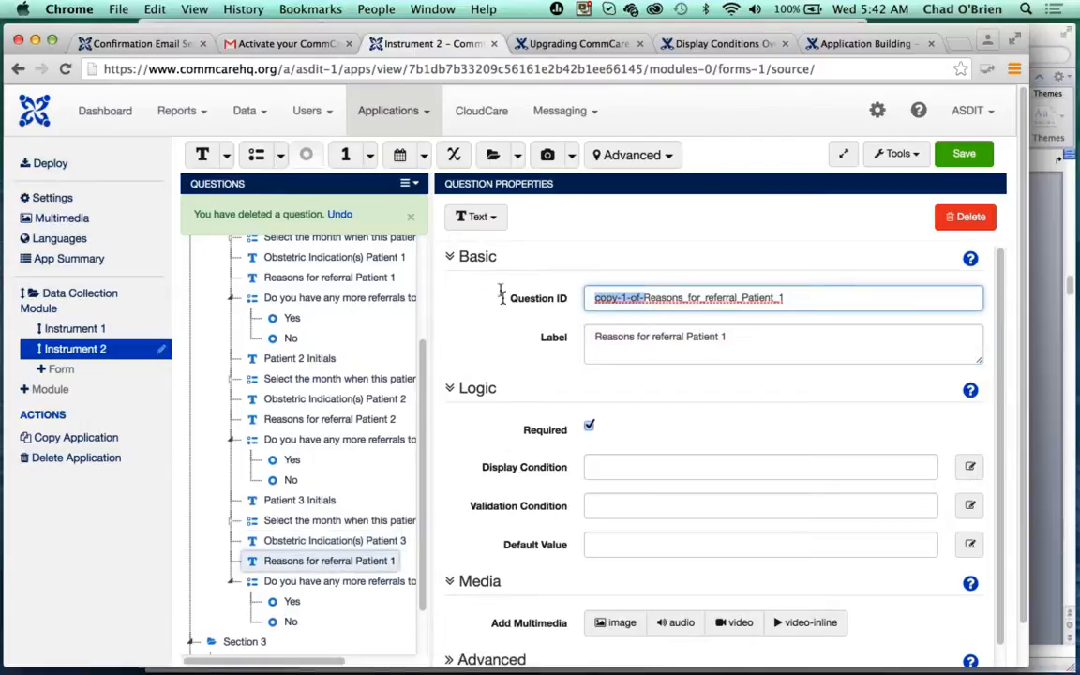
{"action": "key", "text": "BackSpace"}
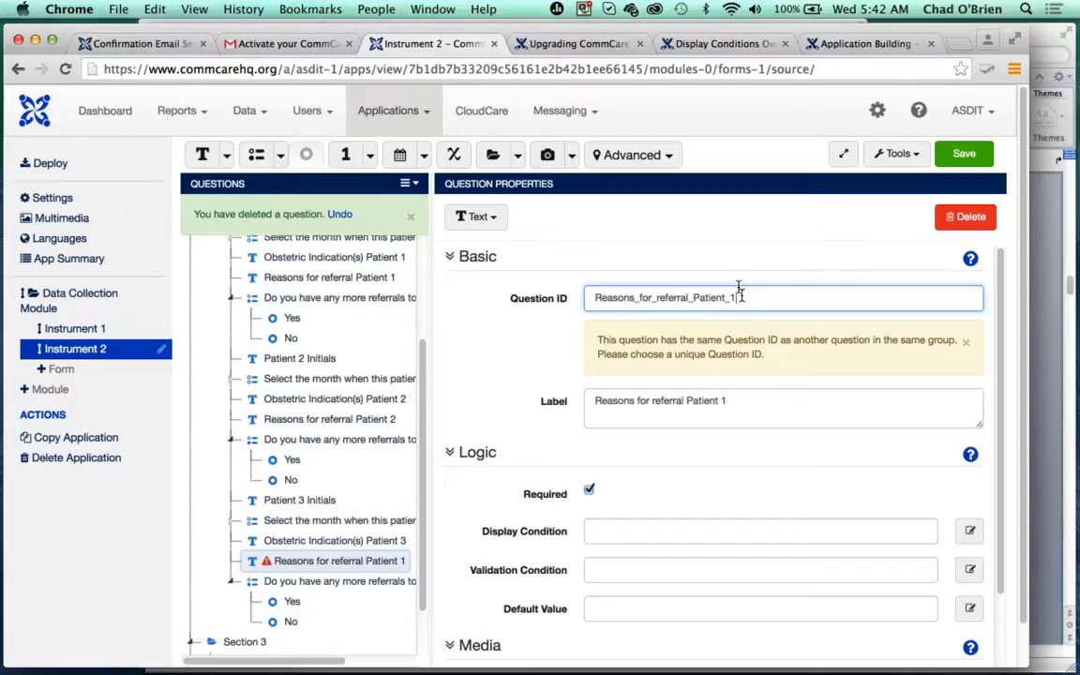
{"action": "key", "text": "BackSpace"}
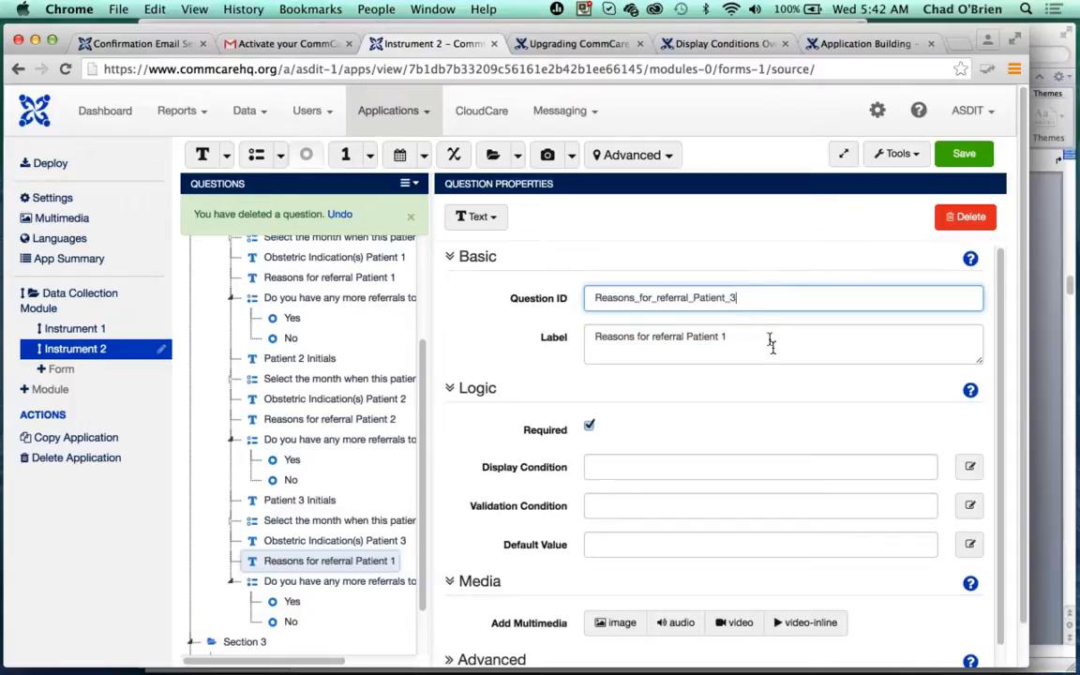
{"action": "left_click", "coordinate": [738, 333]}
{"action": "key", "text": "BackSpace"}
{"action": "type", "text": "3"}
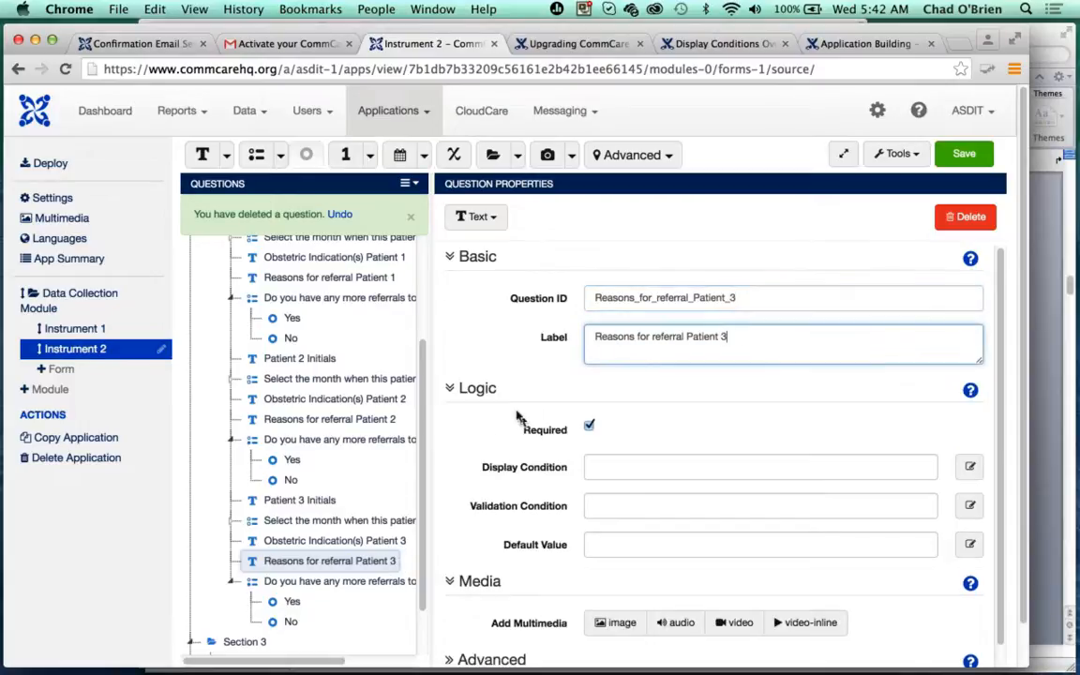
Step: Set the ID of the pasted "Do you have any more referrals to enter?" question to Release_Condition_3
{"action": "left_click", "coordinate": [335, 581]}
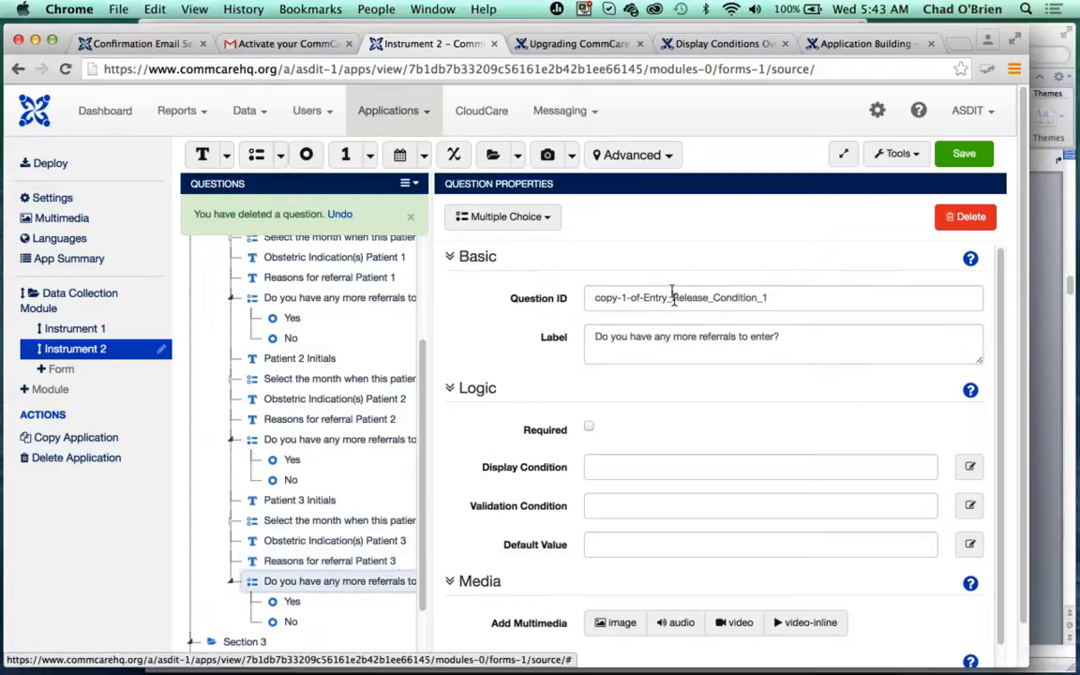
{"action": "left_click_drag", "start_coordinate": [672, 297], "coordinate": [560, 299]}
{"action": "key", "text": "BackSpace"}
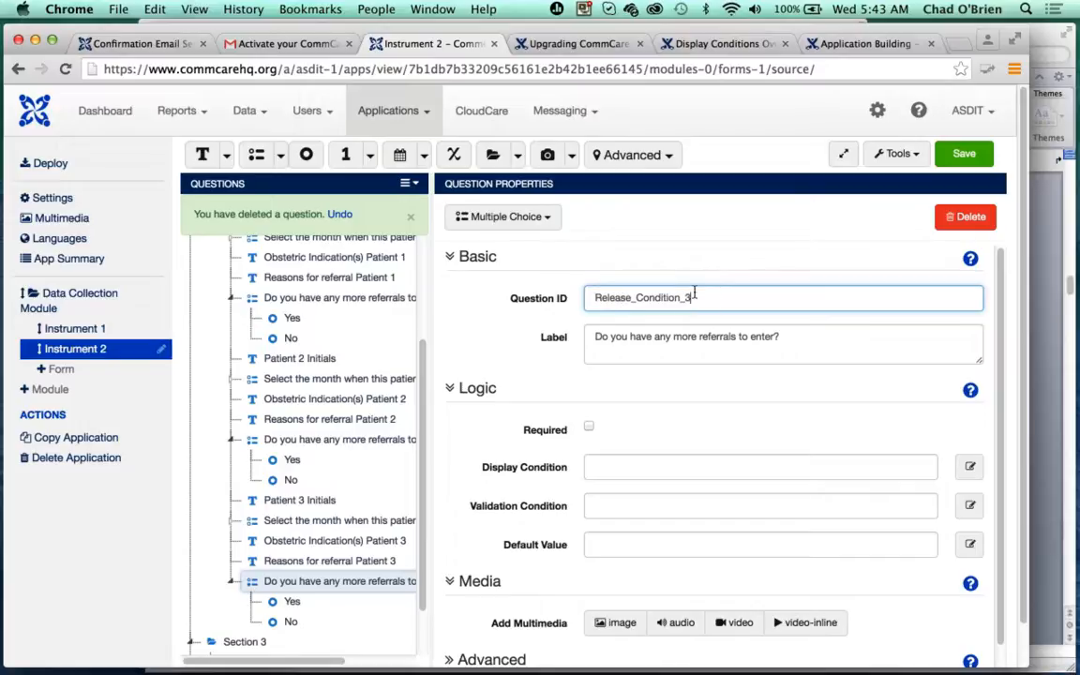
Step: Build and save a display condition for Patient 3 Initials requiring Patient 2's more-referrals question, Entry_Release_Condition_2, to equal 'Yes'
{"action": "left_click", "coordinate": [305, 501]}
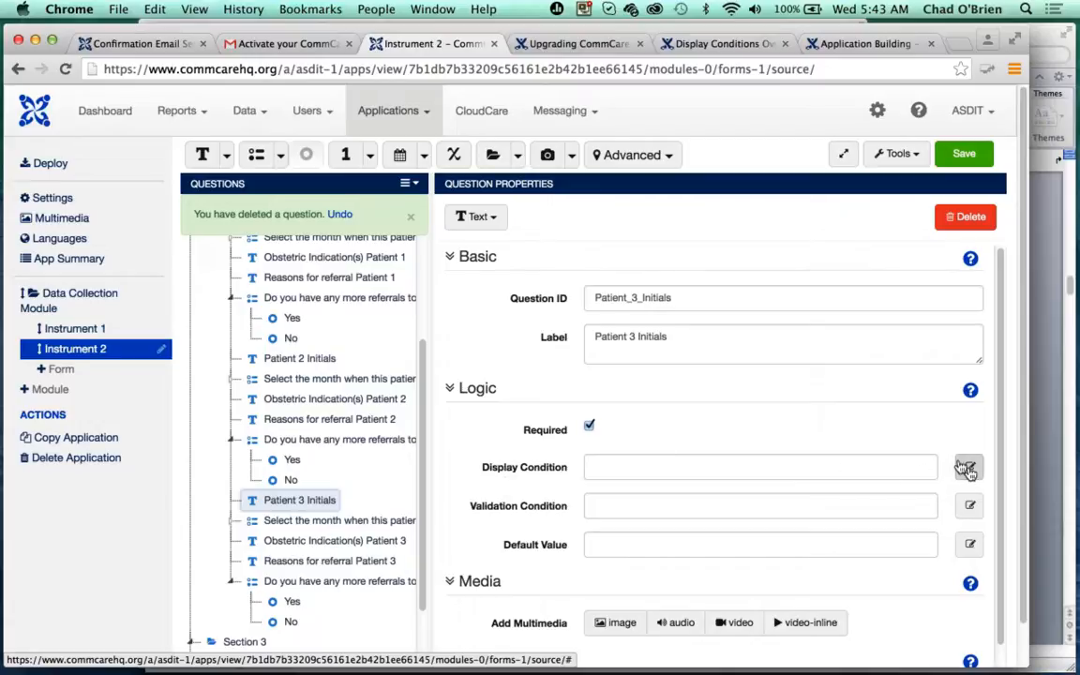
{"action": "left_click", "coordinate": [967, 468]}
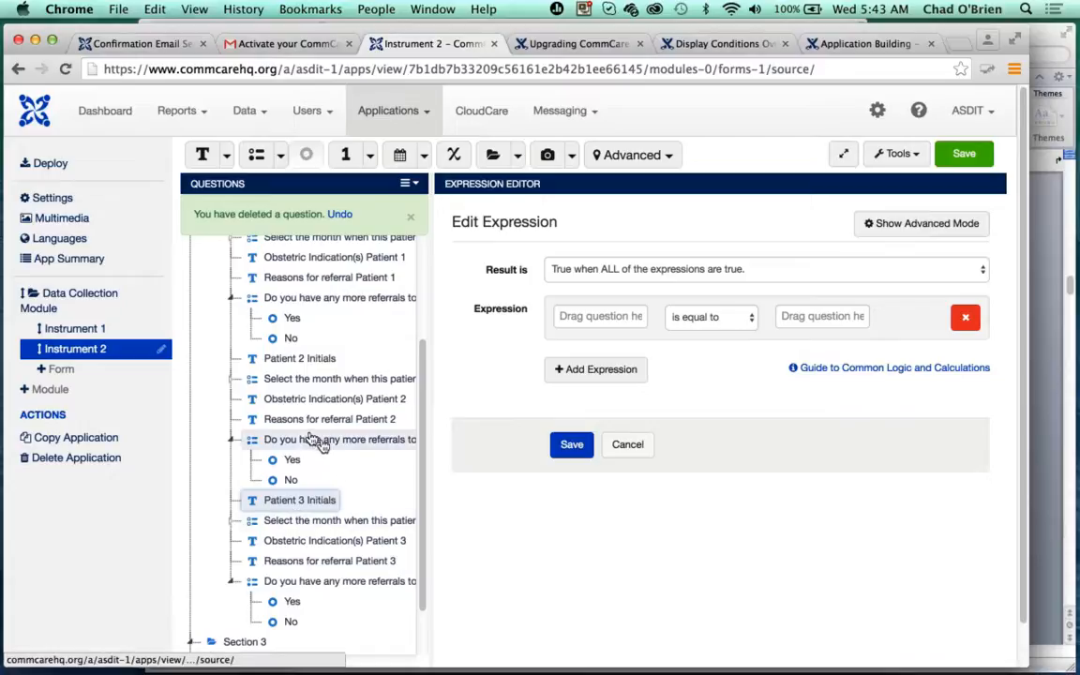
{"action": "left_click_drag", "start_coordinate": [316, 444], "coordinate": [588, 311]}
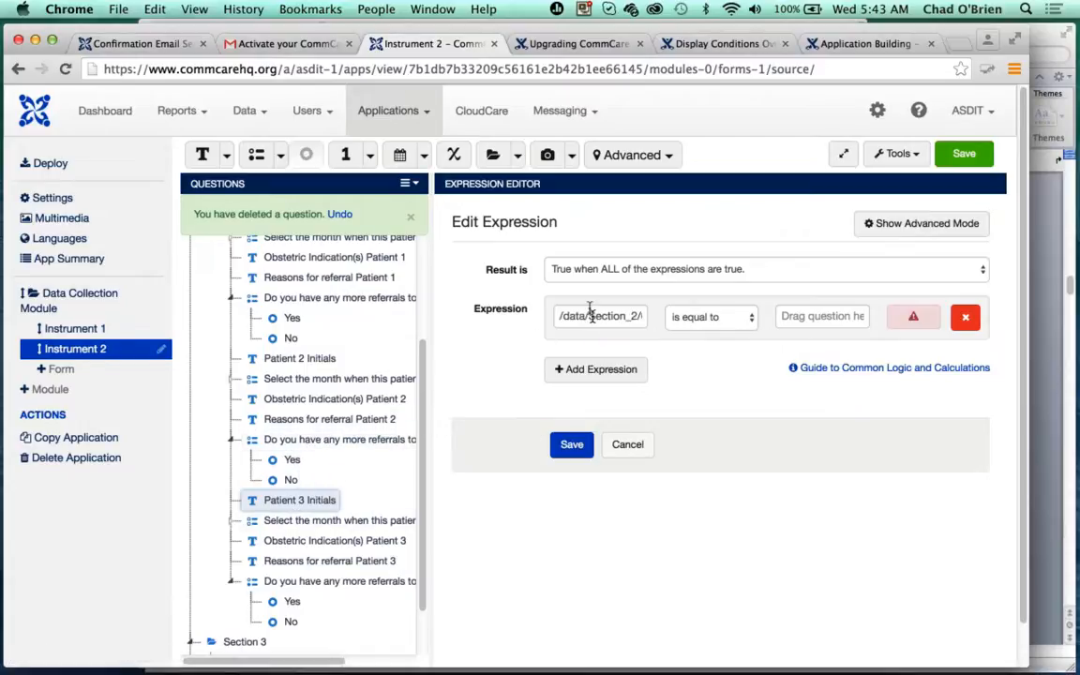
{"action": "left_click_drag", "start_coordinate": [279, 457], "coordinate": [816, 316]}
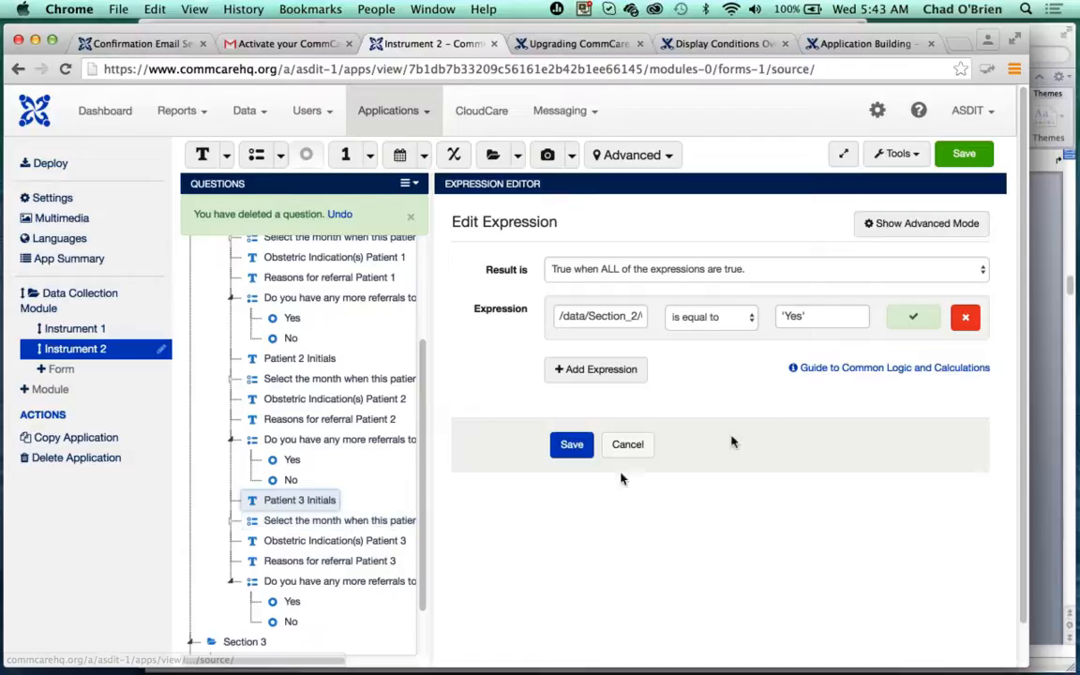
{"action": "left_click", "coordinate": [571, 445]}
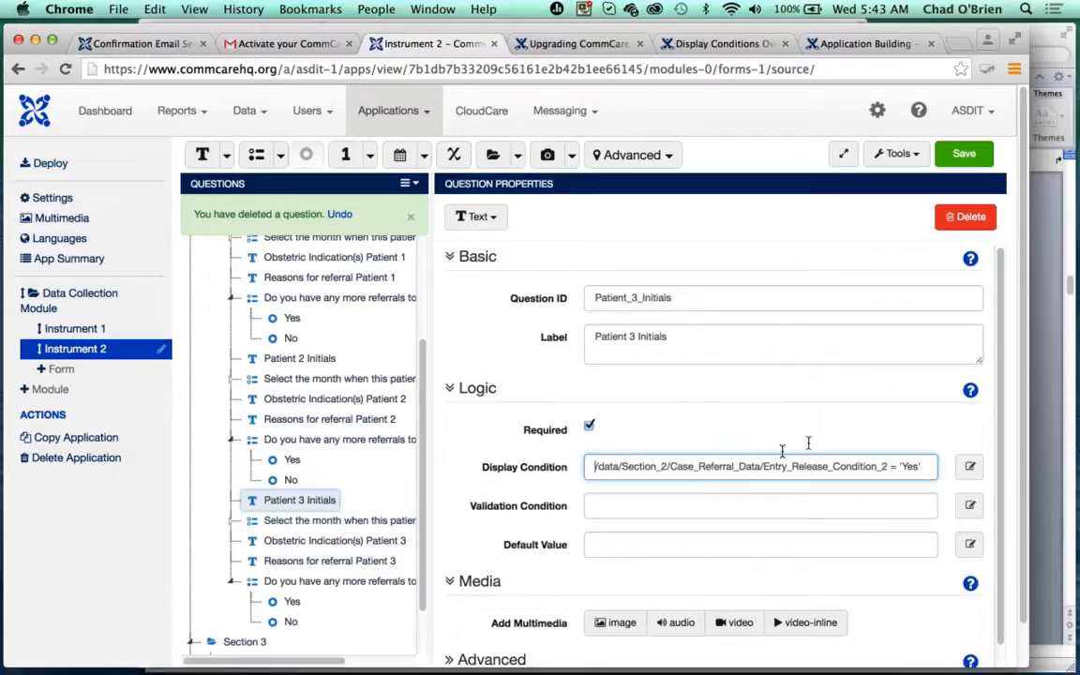
Step: Copy the Patient 3 Initials display condition and paste it as the display condition of the Referral_Month_Patient_3 question
{"action": "triple_click", "coordinate": [917, 465]}
{"action": "key", "text": "super+c"}
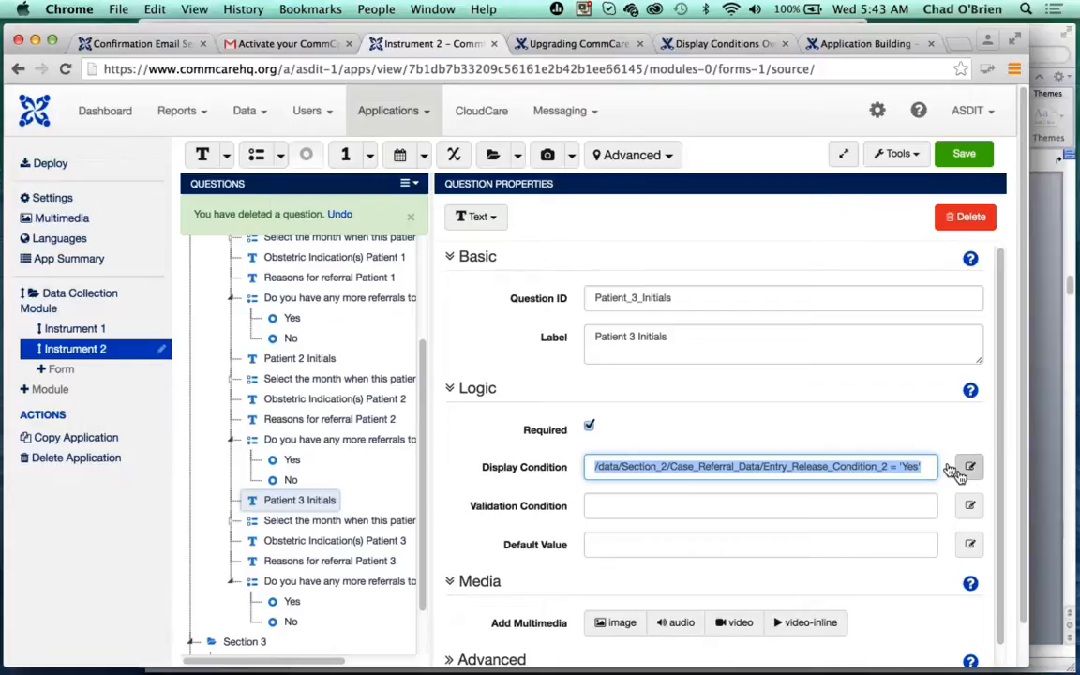
{"action": "left_click", "coordinate": [358, 523]}
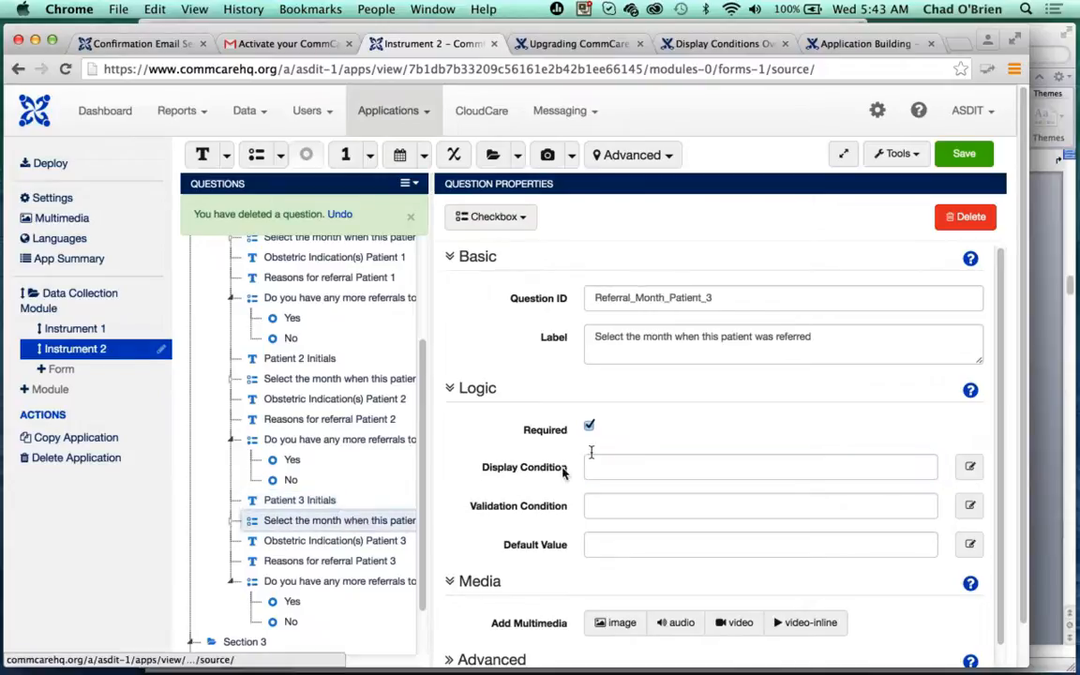
{"action": "left_click", "coordinate": [604, 465]}
{"action": "key", "text": "super+v"}
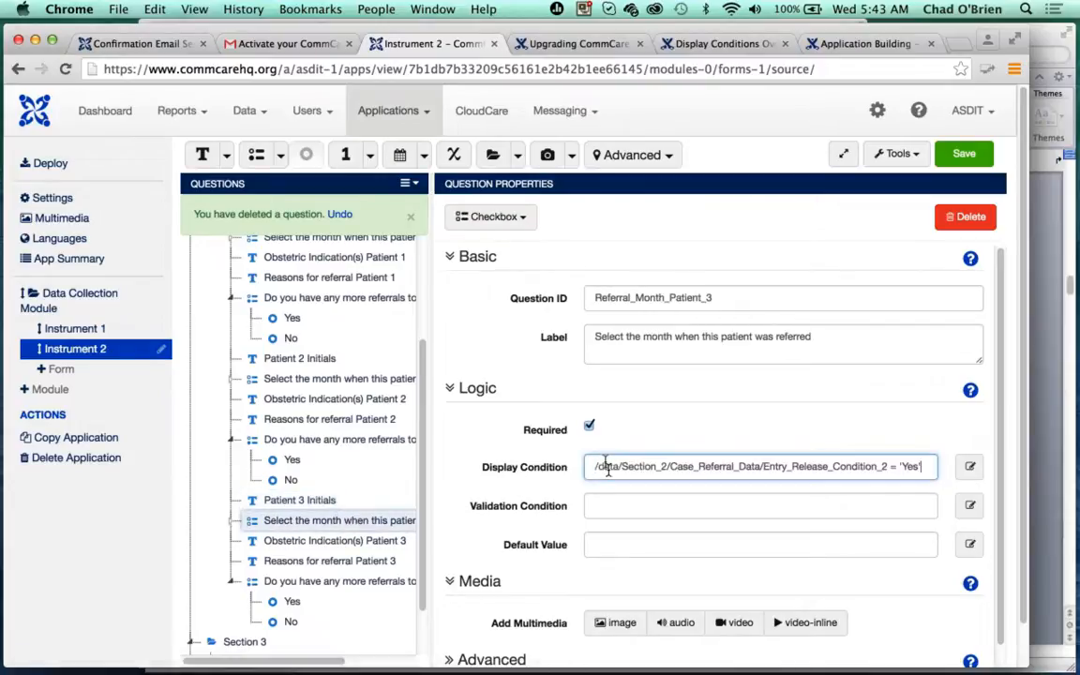
Step: Paste the copied Entry_Release_Condition_2 = 'Yes' expression as the display condition of the Obstetric Indication(s) Patient 3 question
{"action": "left_click", "coordinate": [336, 542]}
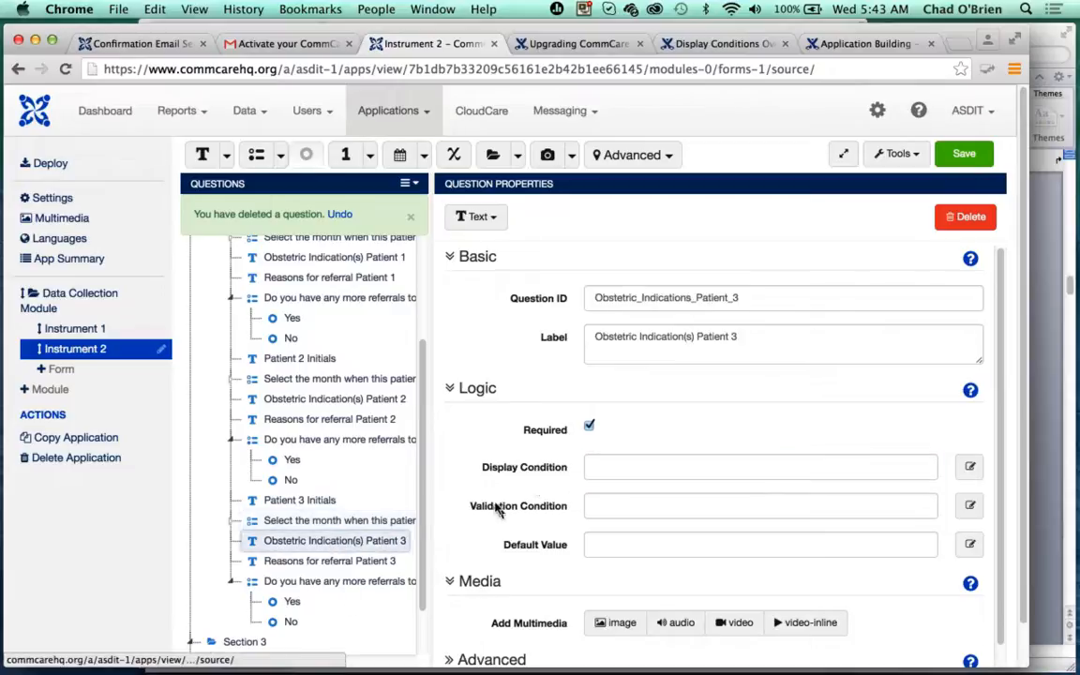
{"action": "left_click", "coordinate": [597, 465]}
{"action": "key", "text": "super+v"}
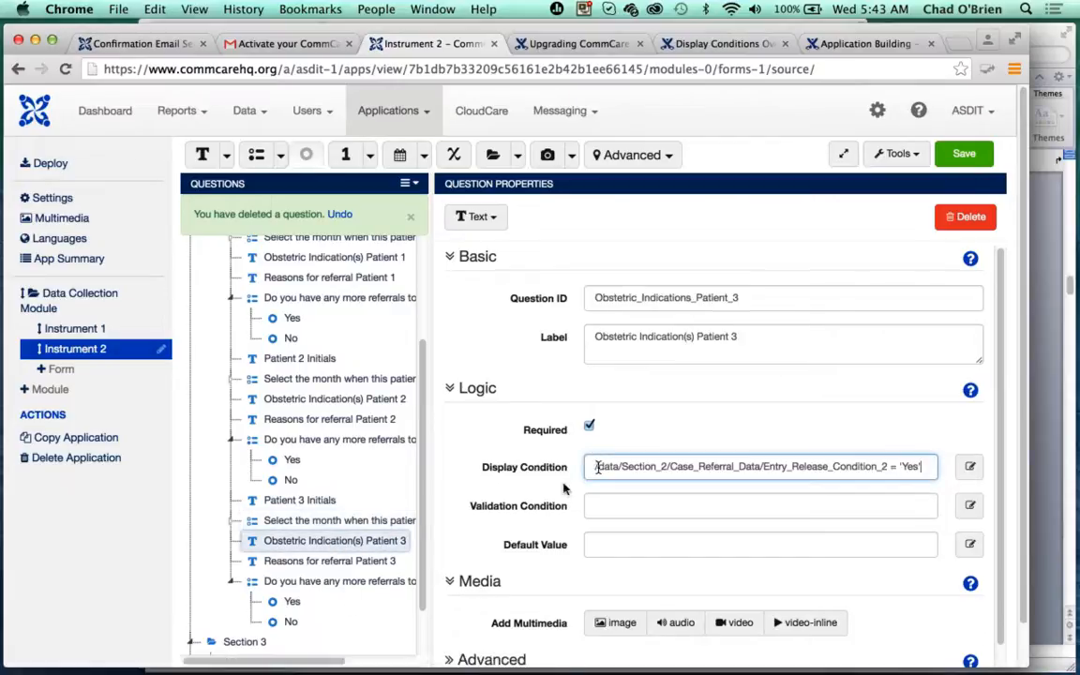
Step: Paste the copied Entry_Release_Condition_2 = 'Yes' expression as the display condition of the Reasons for referral Patient 3 question
{"action": "left_click", "coordinate": [325, 561]}
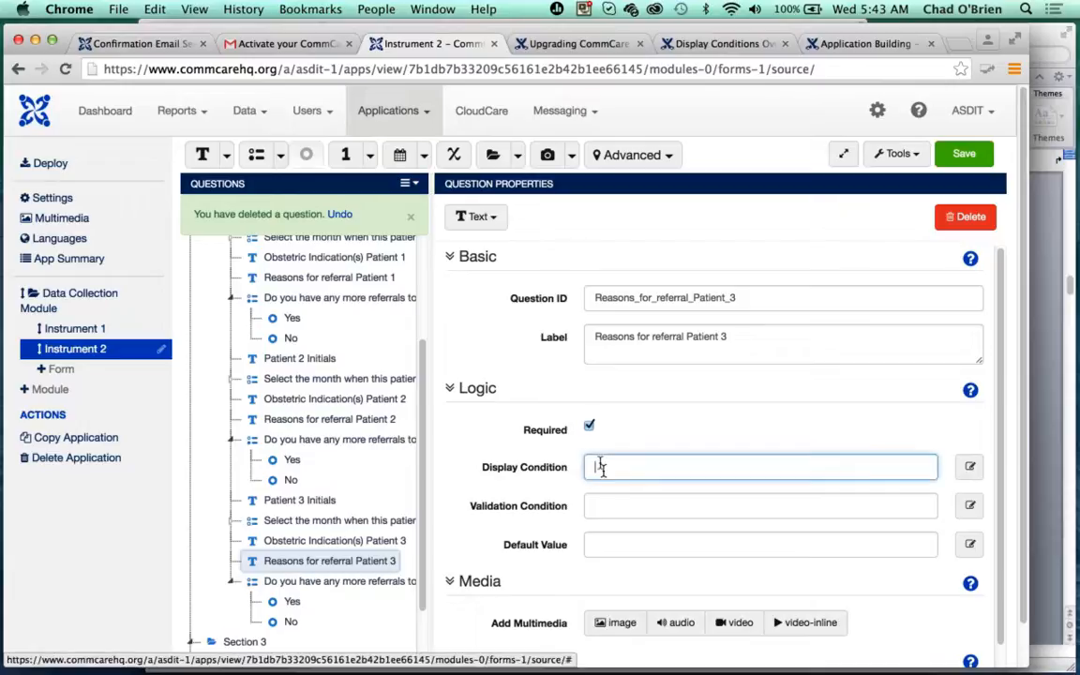
{"action": "left_click", "coordinate": [590, 466]}
{"action": "key", "text": "super+v"}
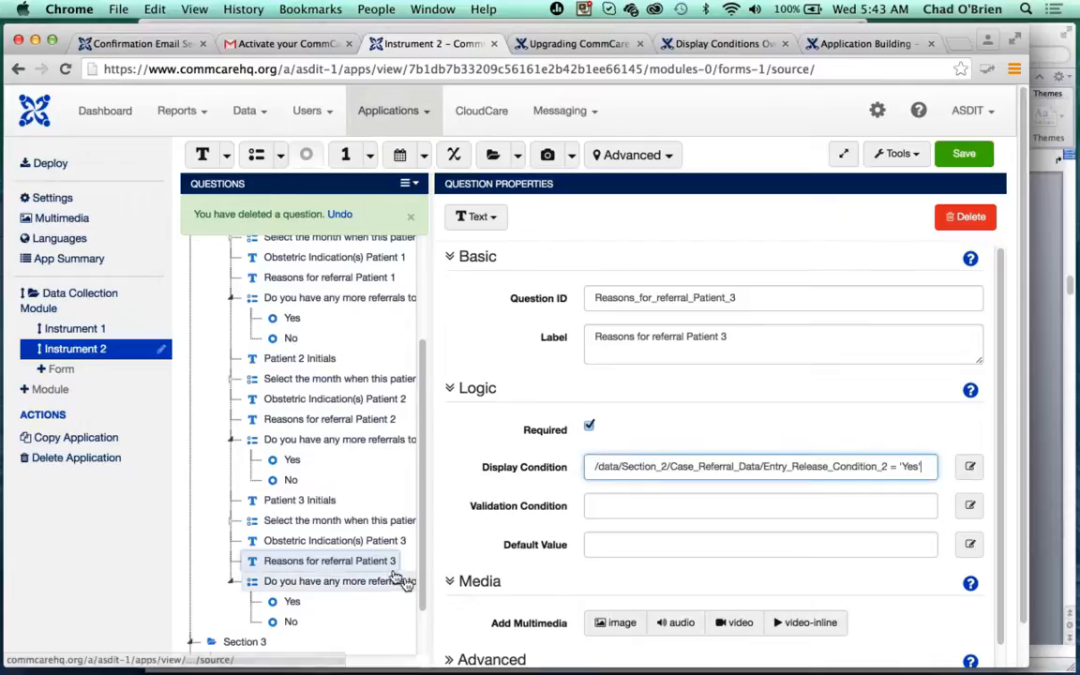
Step: Give the Release_Condition_3 question the copied Entry_Release_Condition_2 = 'Yes' display condition and make it required
{"action": "left_click", "coordinate": [398, 581]}
{"action": "left_click", "coordinate": [607, 467]}
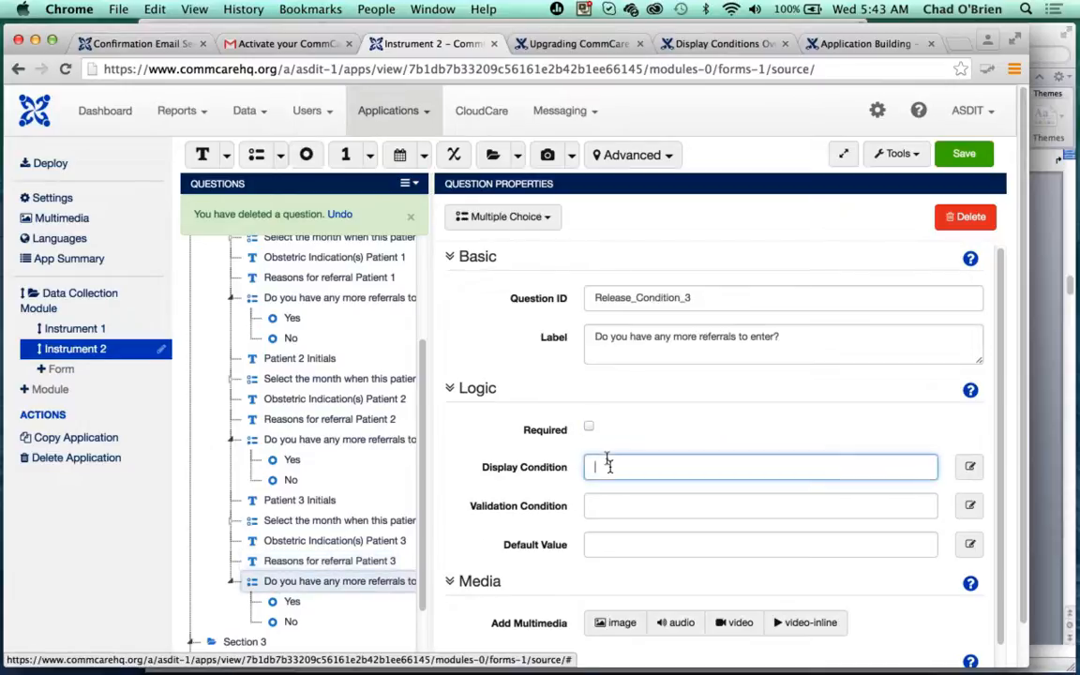
{"action": "key", "text": "super+v"}
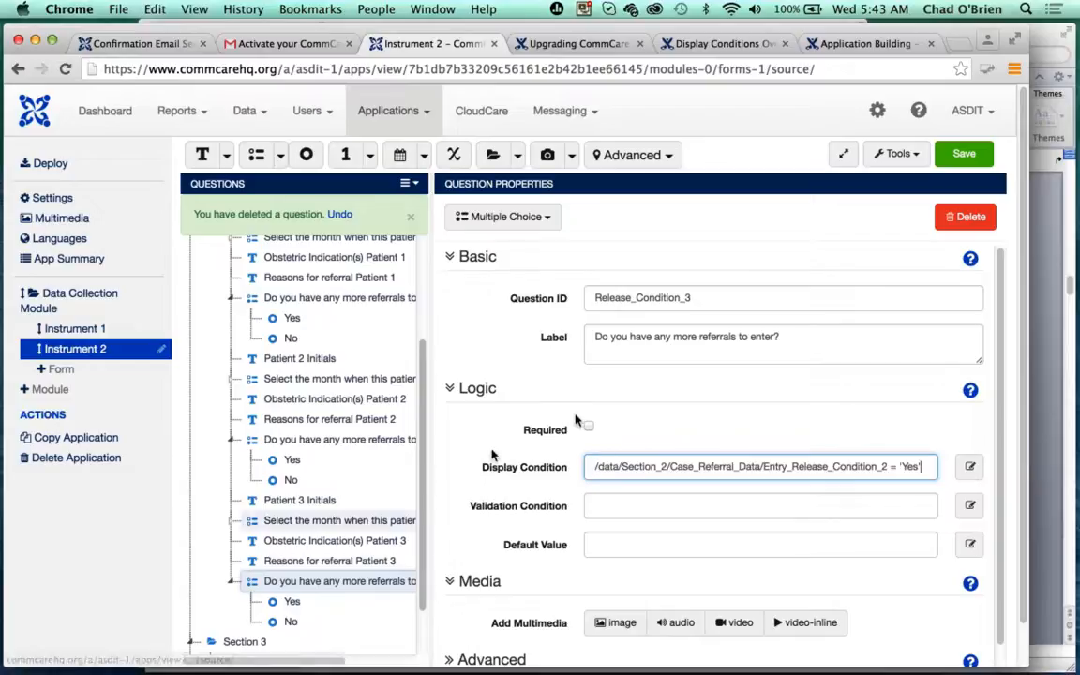
{"action": "left_click", "coordinate": [588, 426]}
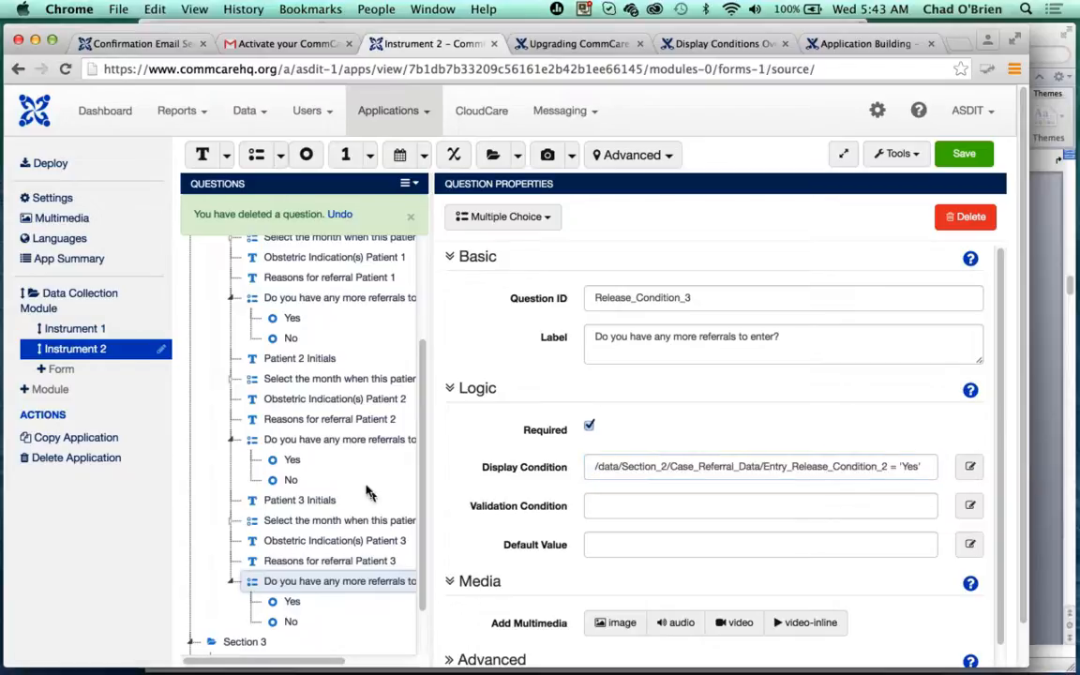
Step: Review the required settings and display conditions of the Patient 3 reasons, obstetric indications, referral month and initials questions
{"action": "left_click", "coordinate": [354, 561]}
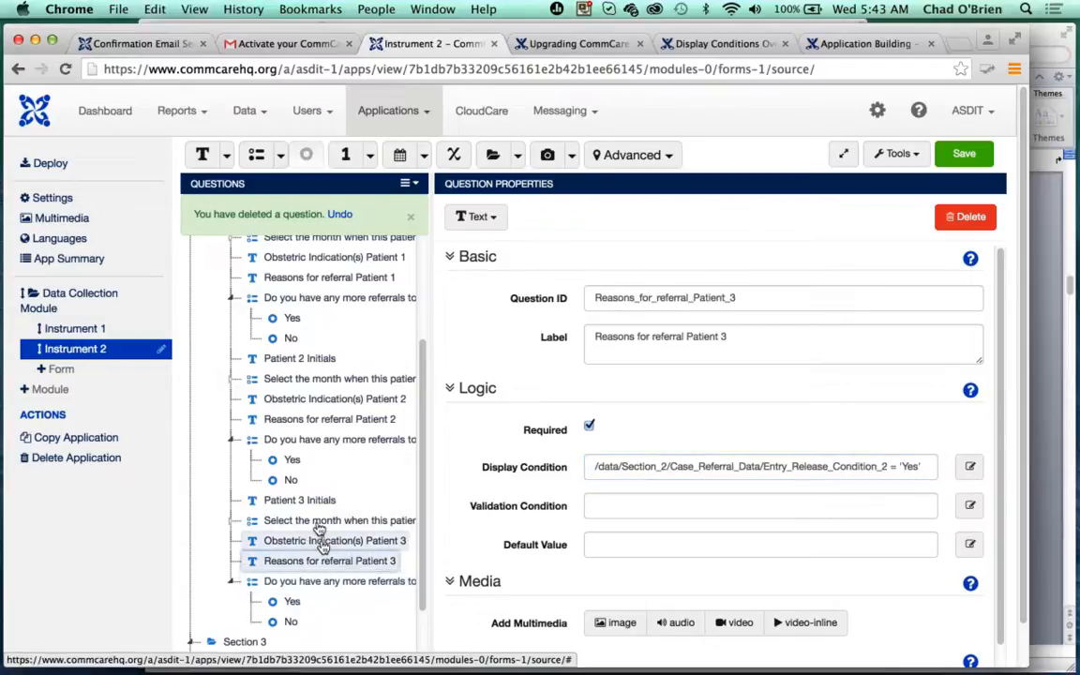
{"action": "left_click", "coordinate": [313, 541]}
{"action": "left_click", "coordinate": [328, 520]}
{"action": "left_click", "coordinate": [314, 500]}
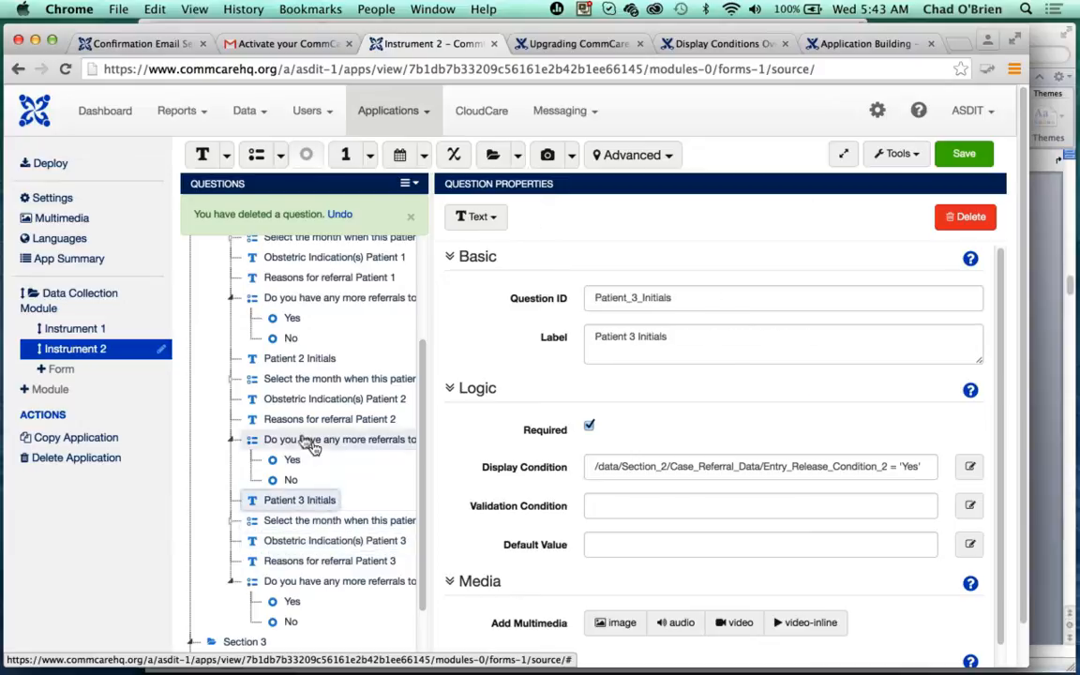
Step: Check the required setting of Patient 2's more-referrals question and make Patient 1's more-referrals question, Entry_Release_Condition_1, required
{"action": "left_click", "coordinate": [306, 440]}
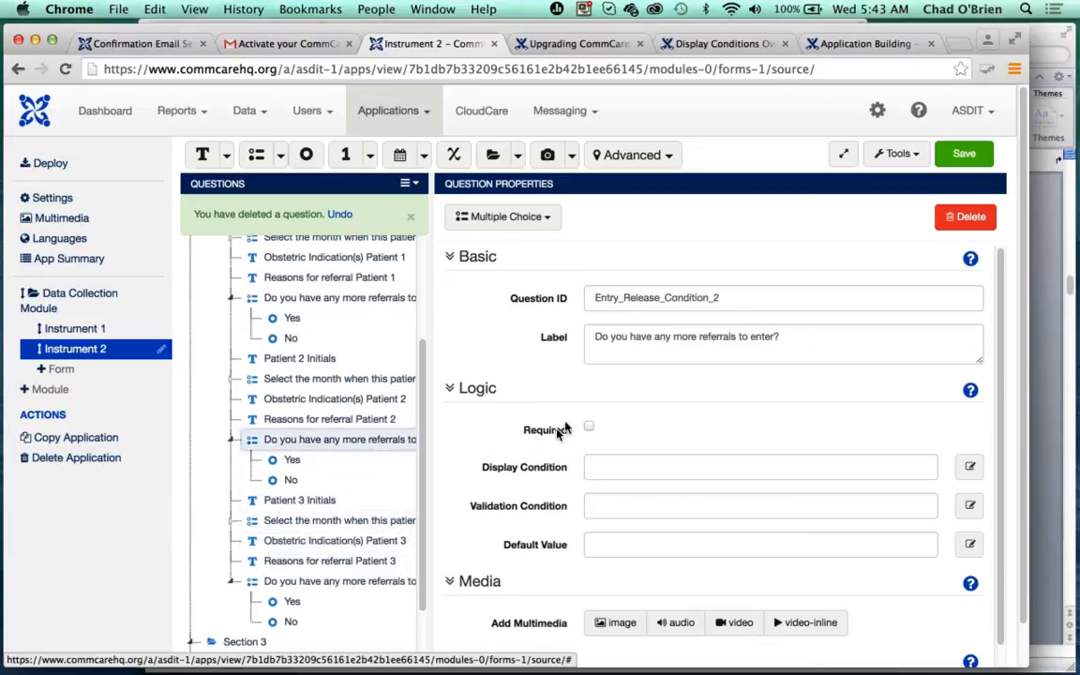
{"action": "left_click", "coordinate": [305, 298]}
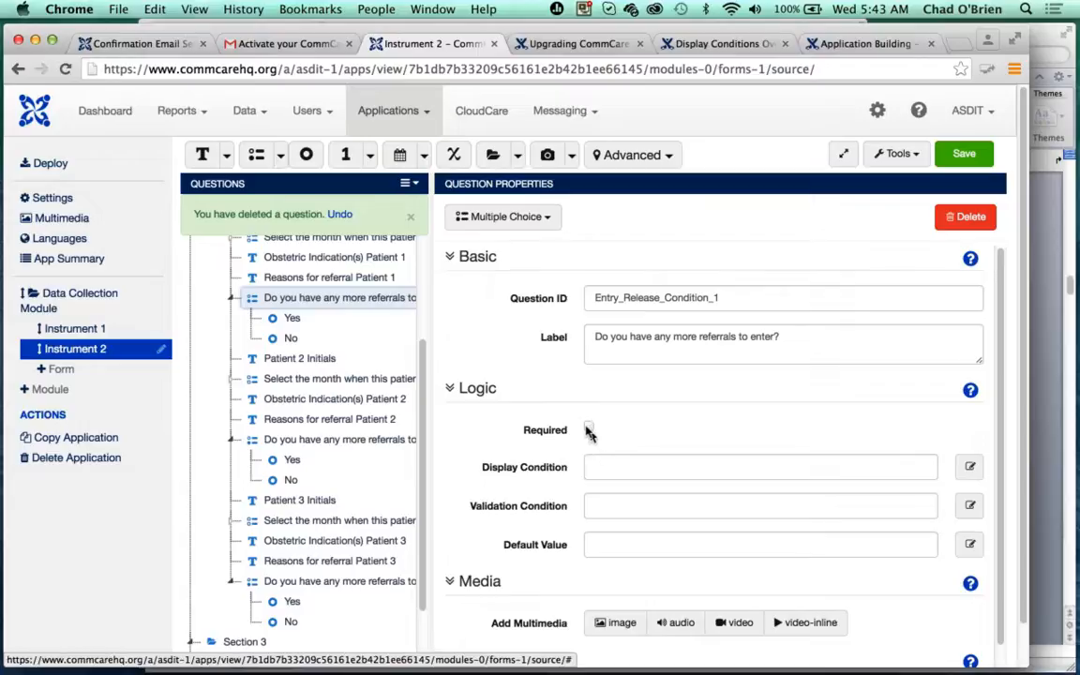
{"action": "left_click", "coordinate": [588, 426]}
{"action": "left_click", "coordinate": [286, 337]}
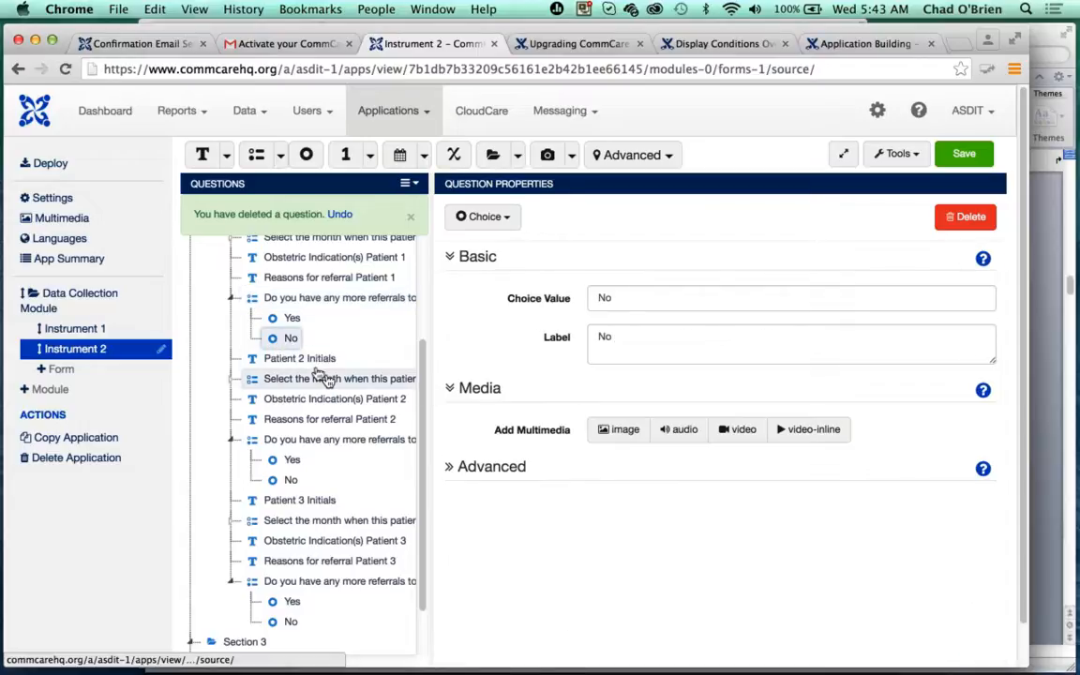
{"action": "left_click", "coordinate": [302, 359]}
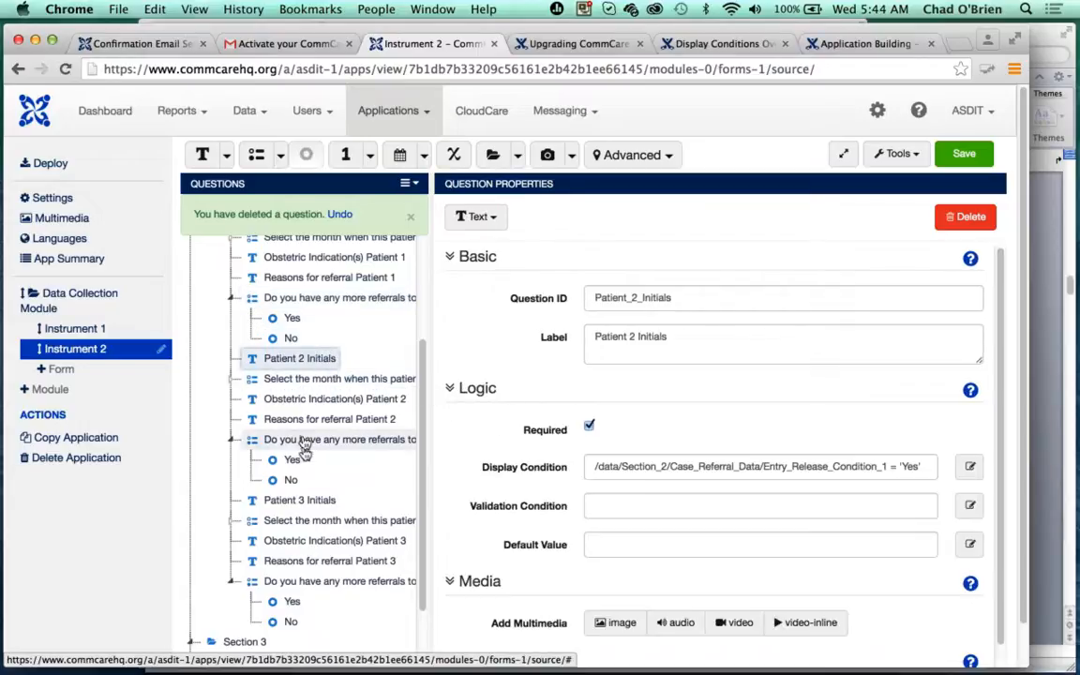
Step: Try to paste another set of questions after Patient 3's more-referrals question
{"action": "scroll", "coordinate": [425, 536], "scroll_direction": "down", "scroll_amount": 2}
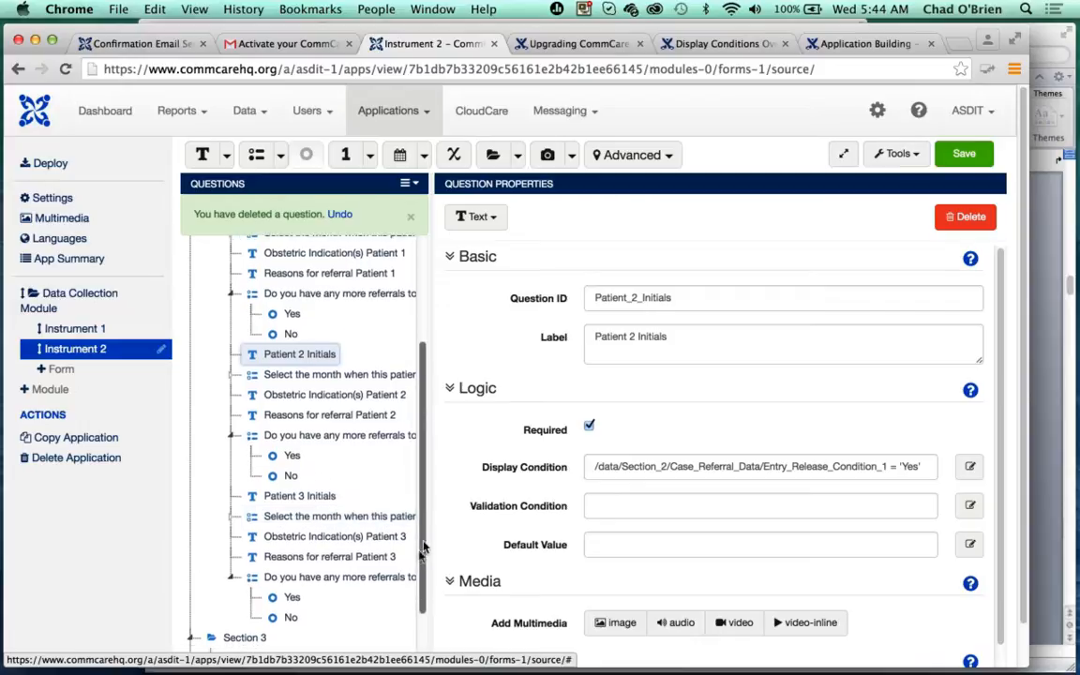
{"action": "left_click", "coordinate": [343, 523]}
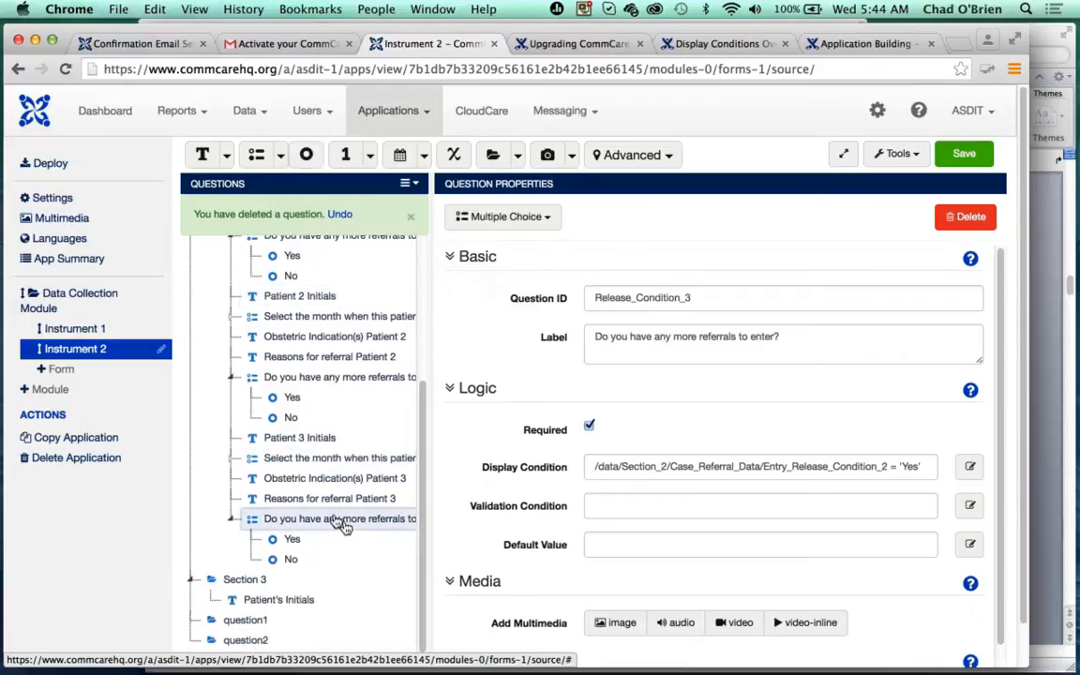
{"action": "key", "text": "super+v"}
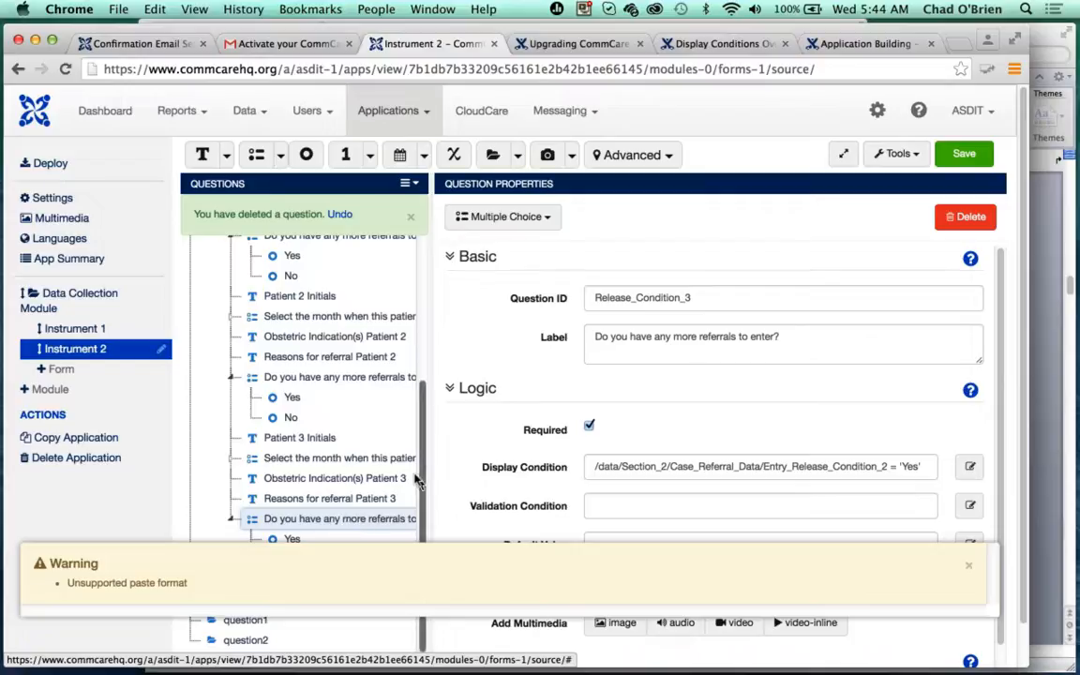
{"action": "left_click", "coordinate": [968, 565]}
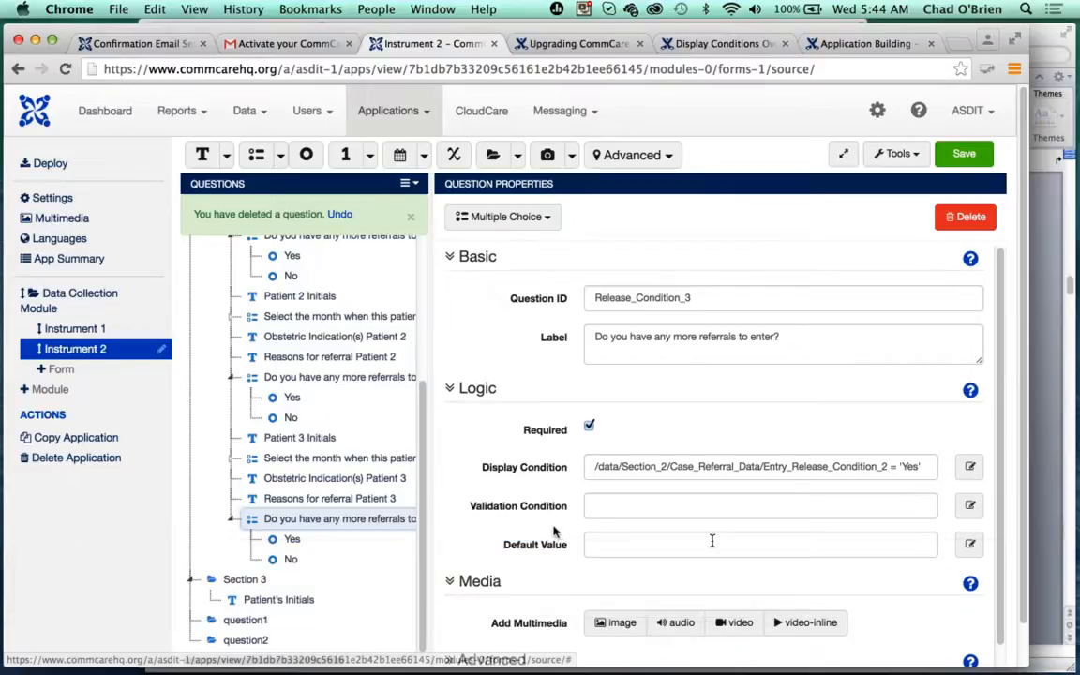
Step: Copy the five Patient 1 questions, from initials to more referrals, and paste them after Patient 3's more-referrals question
{"action": "left_click_drag", "start_coordinate": [423, 510], "coordinate": [349, 367]}
{"action": "left_click", "coordinate": [315, 367]}
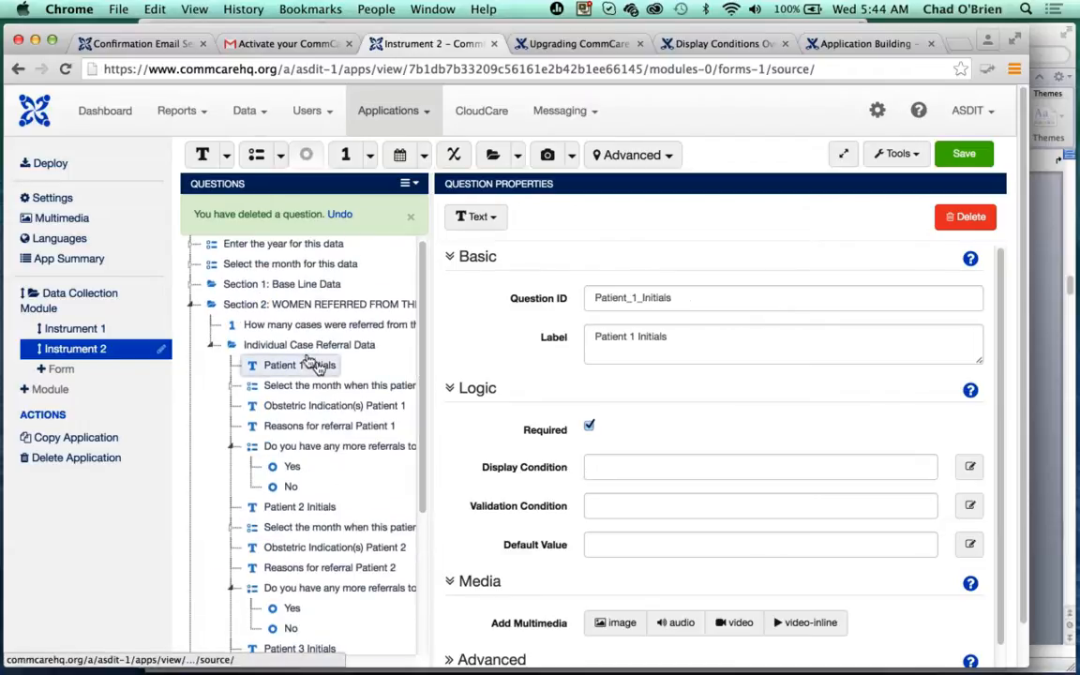
{"action": "left_click", "coordinate": [343, 448], "text": "shift"}
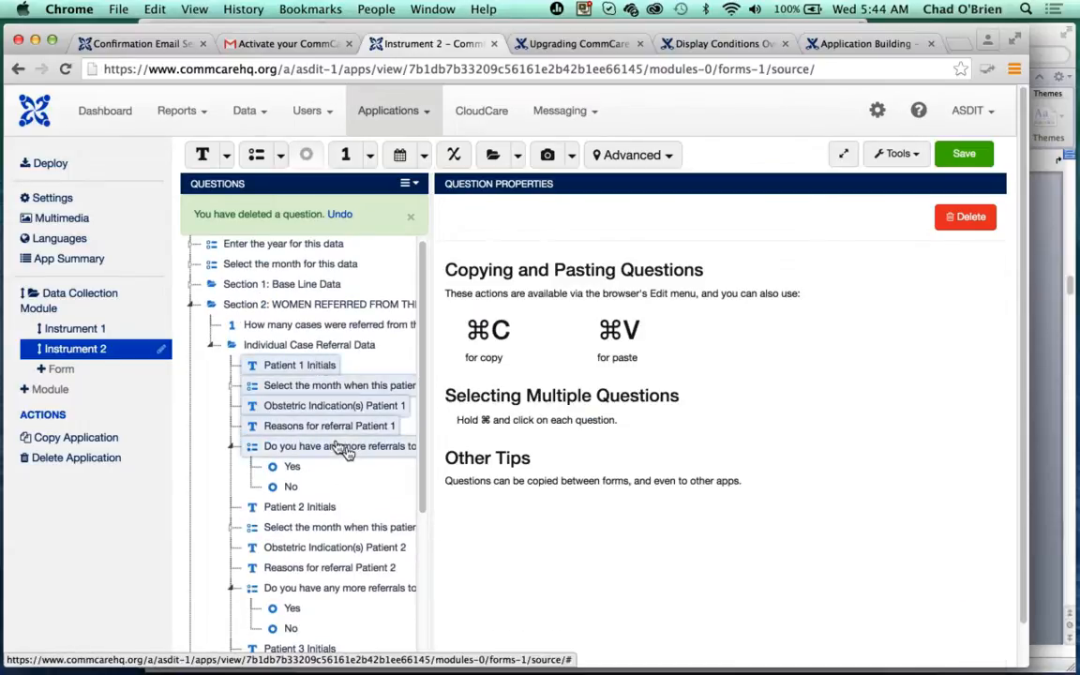
{"action": "key", "text": "super+c"}
{"action": "left_click_drag", "start_coordinate": [421, 409], "coordinate": [418, 538]}
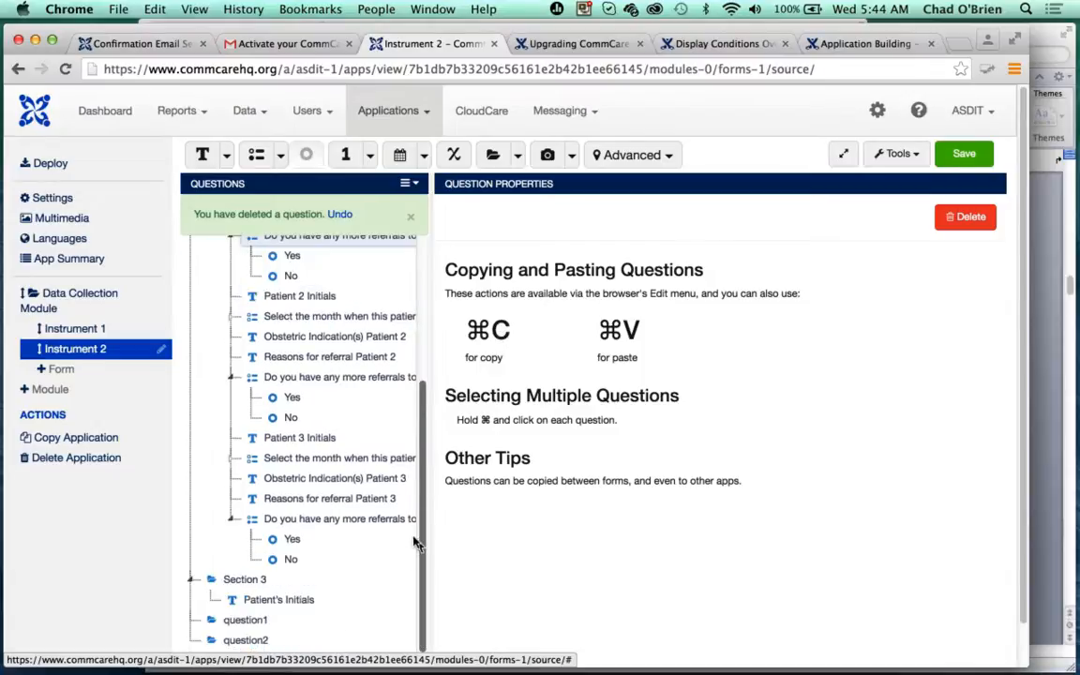
{"action": "left_click", "coordinate": [364, 522]}
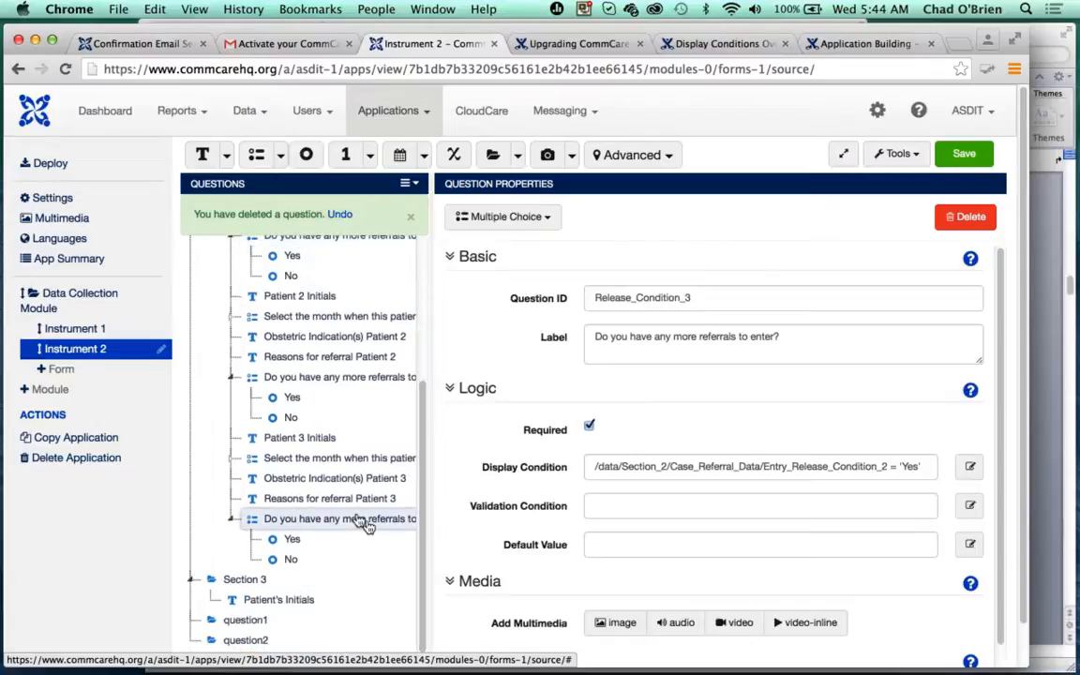
{"action": "key", "text": "super+v"}
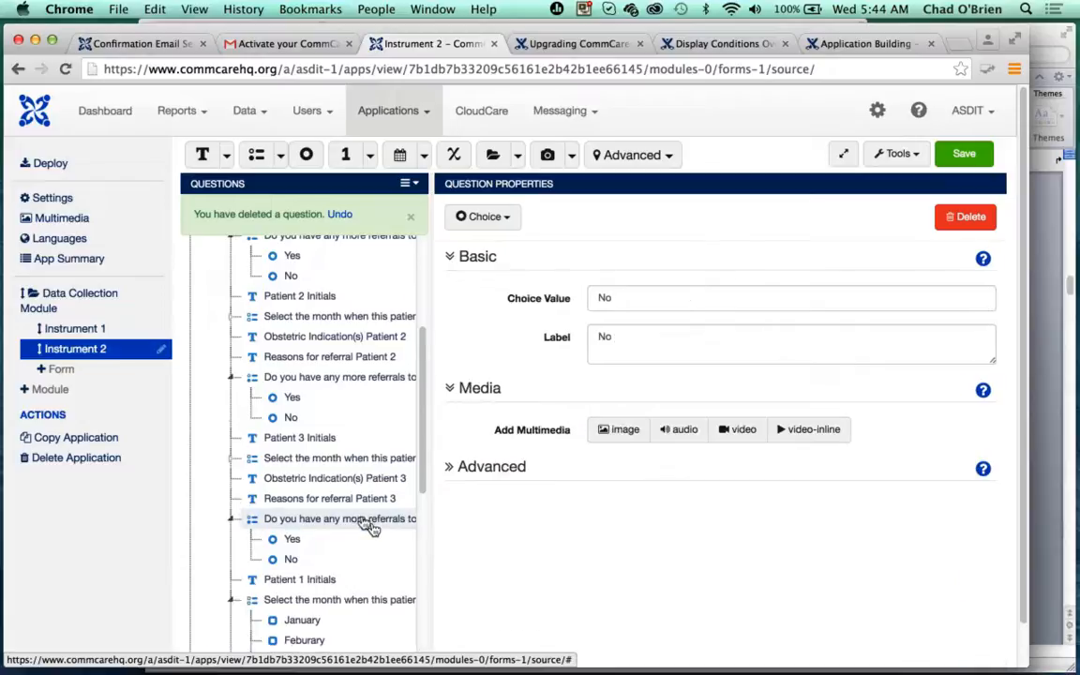
{"action": "scroll", "coordinate": [368, 525], "scroll_direction": "down", "scroll_amount": 5}
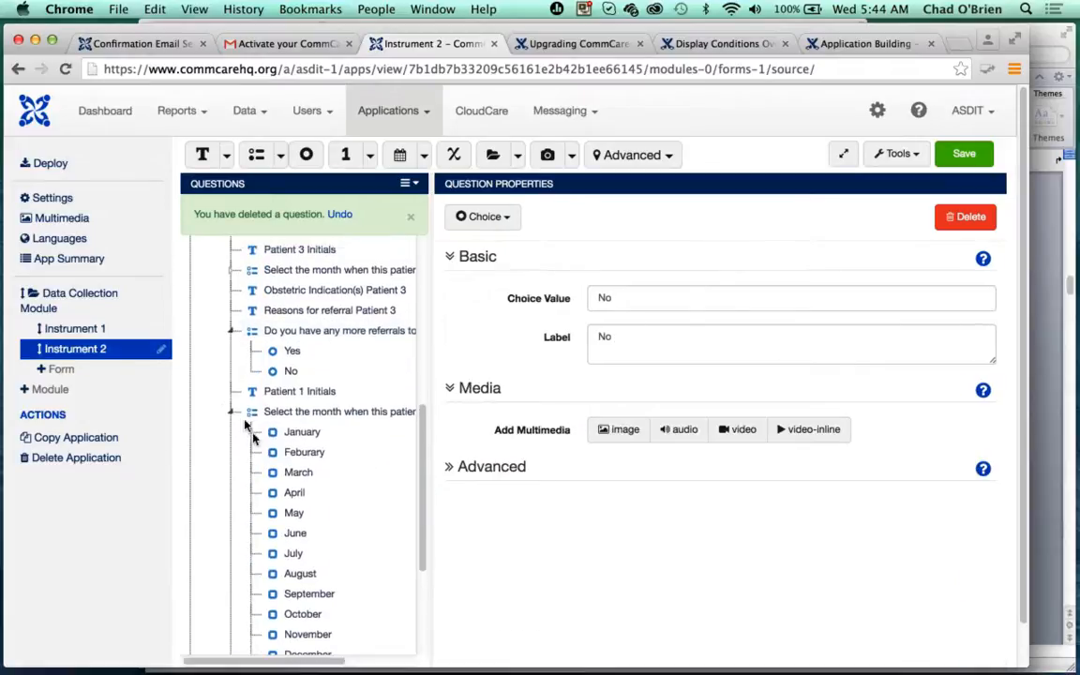
{"action": "left_click", "coordinate": [230, 412]}
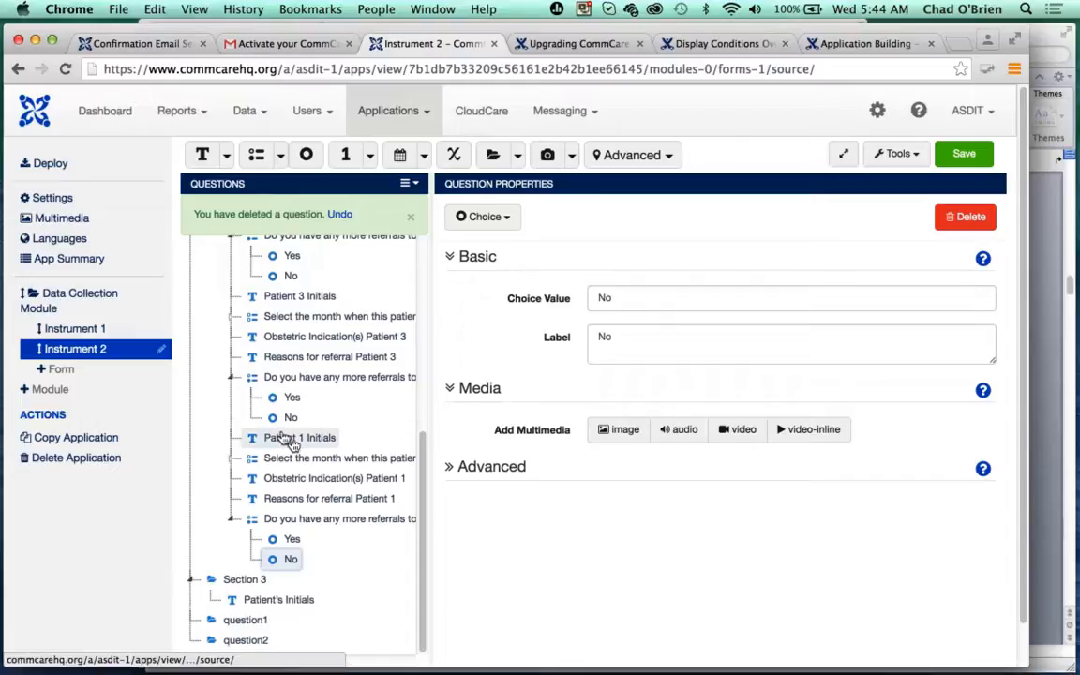
Step: Set the pasted initials question's ID to Patient_4_Initials and its label to "Patient 4 Initials"
{"action": "left_click", "coordinate": [291, 441]}
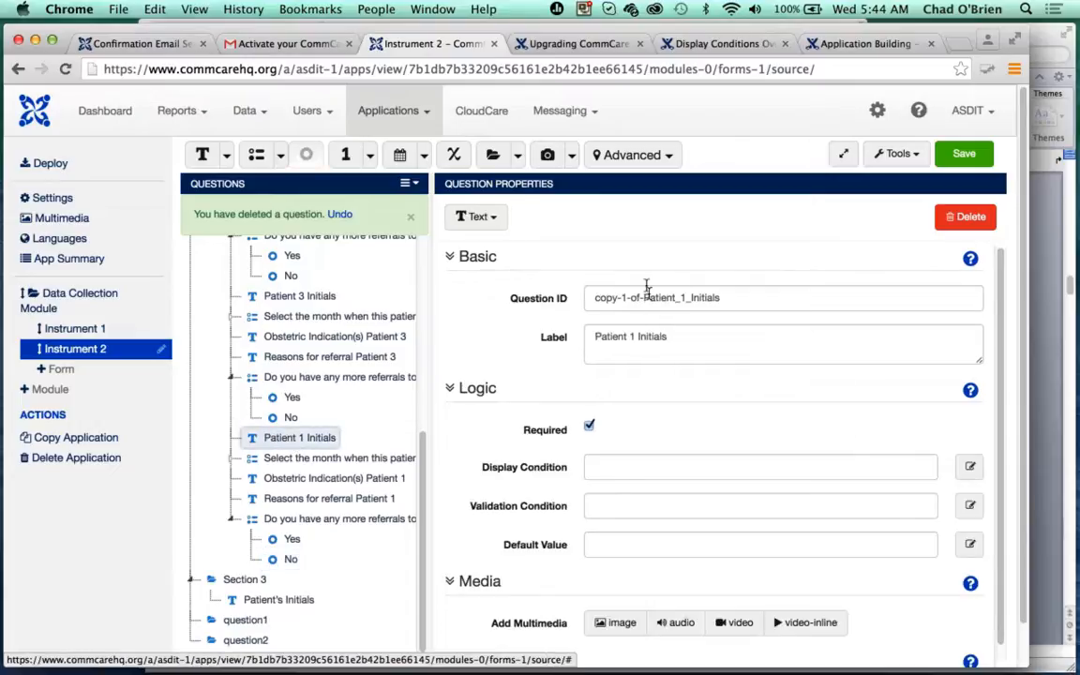
{"action": "left_click_drag", "start_coordinate": [646, 298], "coordinate": [555, 299]}
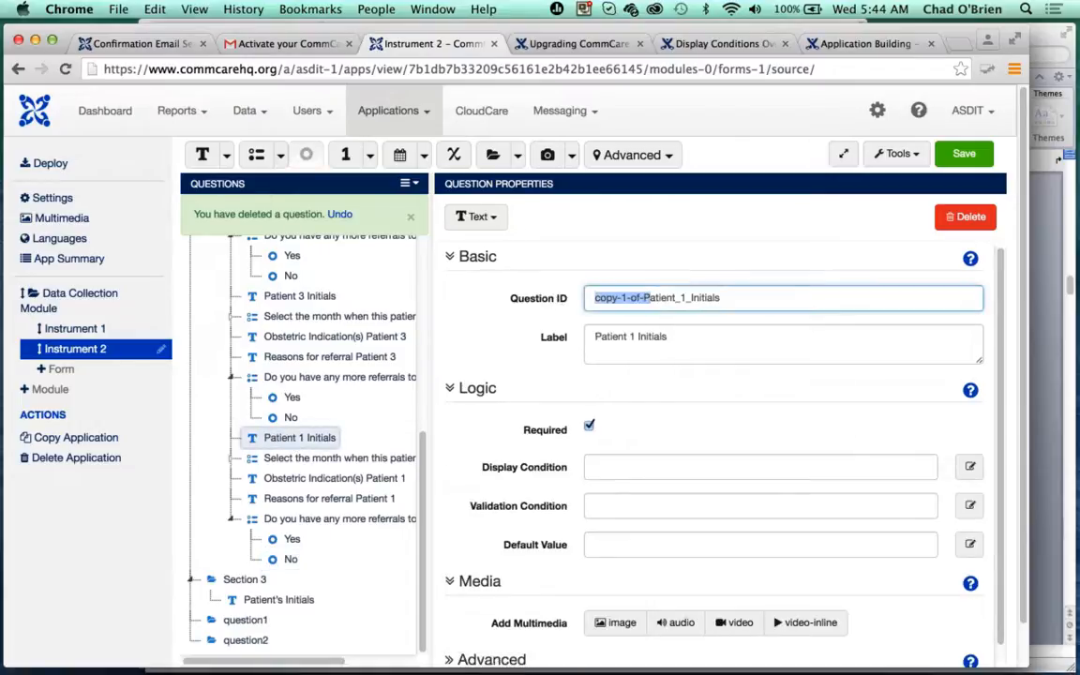
{"action": "type", "text": "P"}
{"action": "left_click", "coordinate": [638, 299]}
{"action": "key", "text": "BackSpace"}
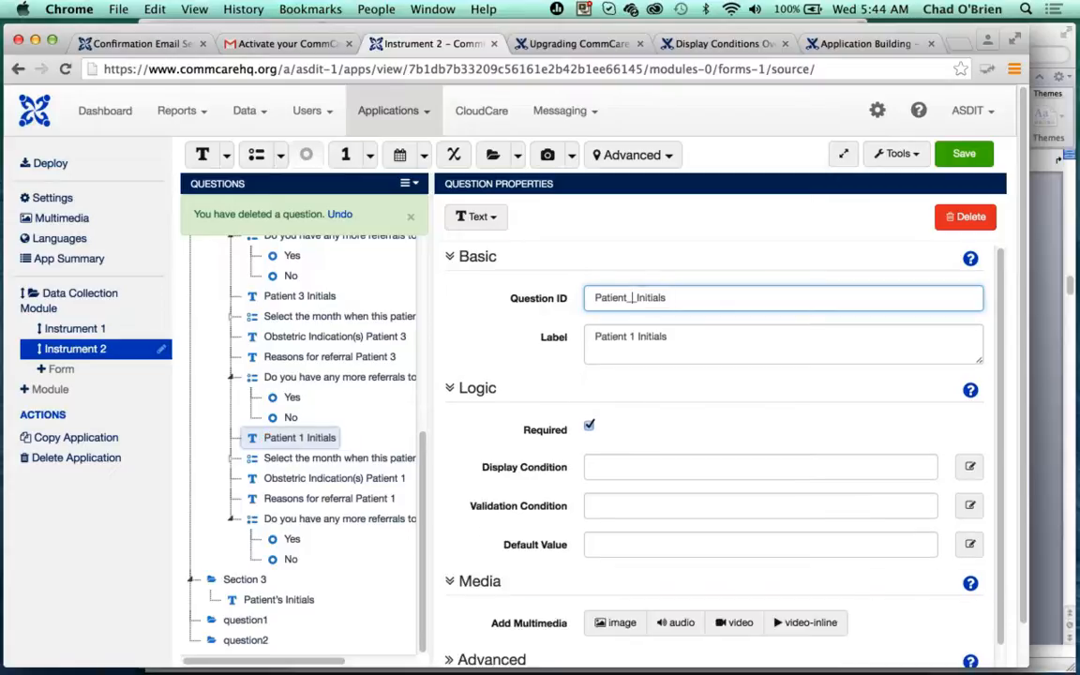
{"action": "left_click", "coordinate": [632, 338]}
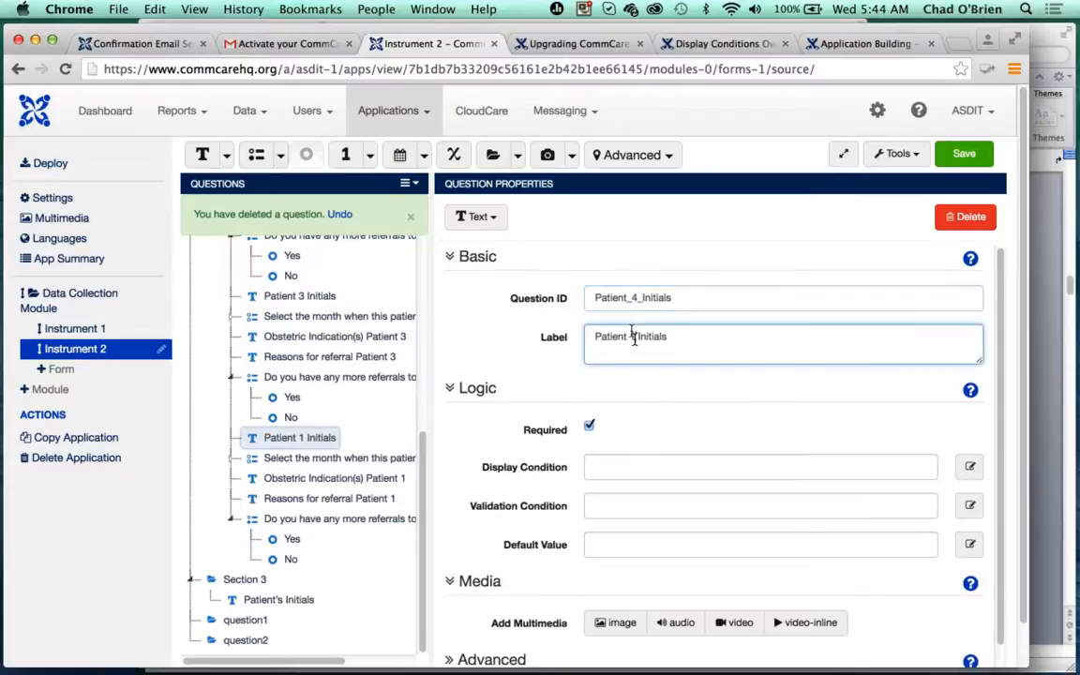
{"action": "key", "text": "BackSpace"}
{"action": "type", "text": "4"}
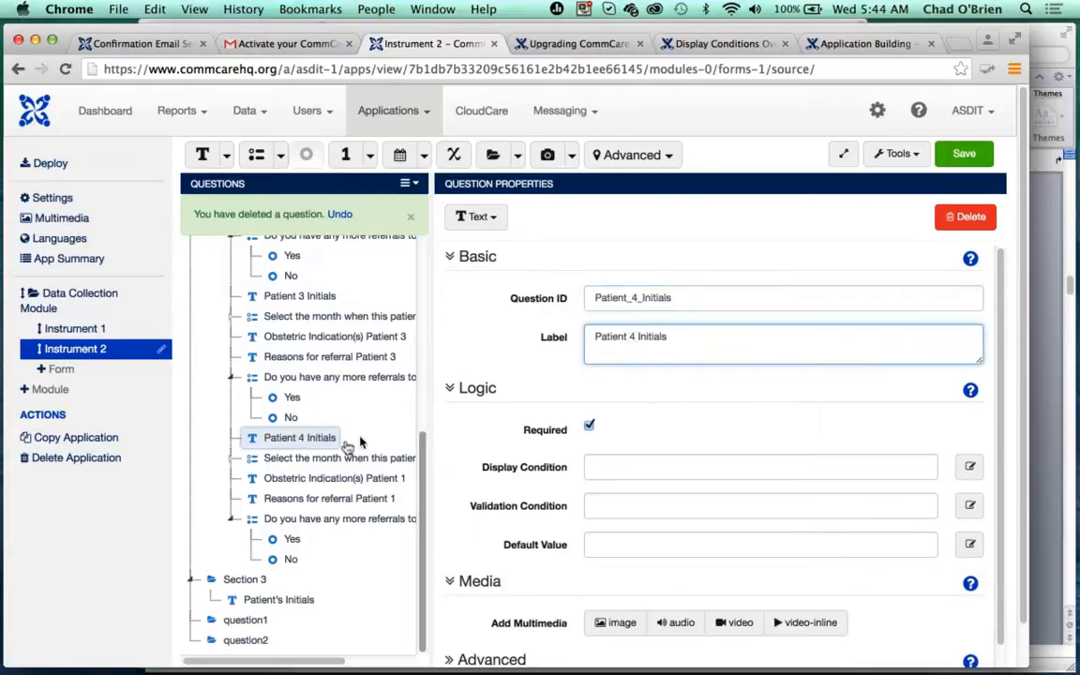
Step: Set the ID of the pasted "Select the month when this patient was referred" question to Referral_Month_Patient_4
{"action": "left_click", "coordinate": [347, 458]}
{"action": "left_click_drag", "start_coordinate": [645, 298], "coordinate": [560, 299]}
{"action": "key", "text": "BackSpace"}
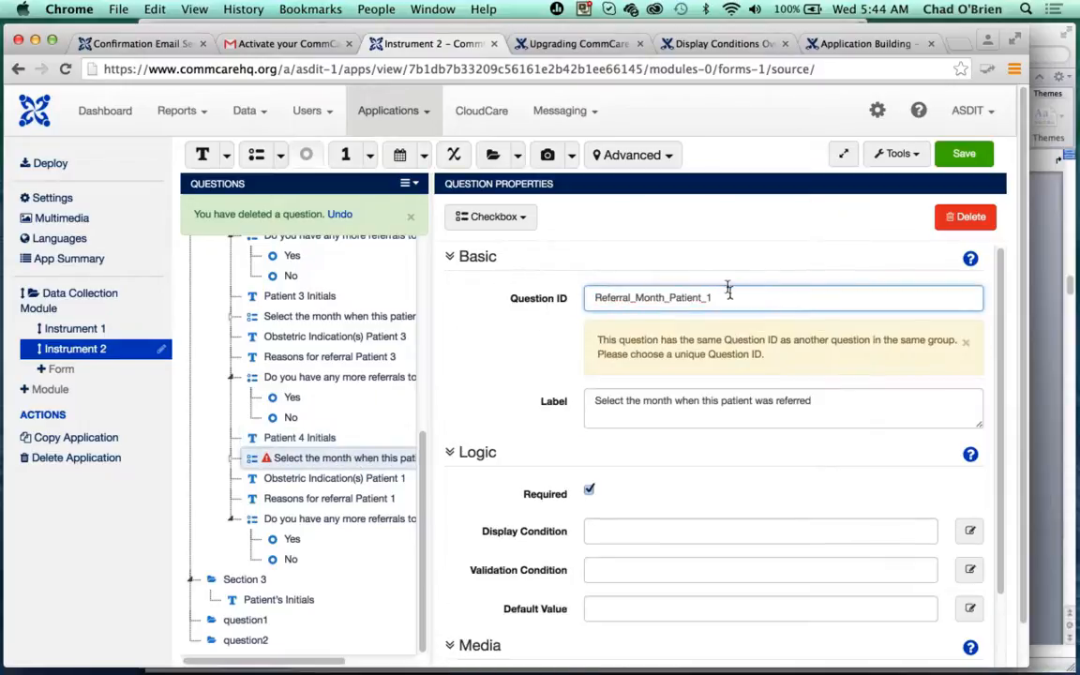
{"action": "key", "text": "BackSpace"}
{"action": "type", "text": "4"}
Step: Set the pasted obstetric question's ID to Obstetric_Indications_Patient_4 and its label to "Obstetric Indication(s) Patient 4"
{"action": "left_click", "coordinate": [319, 478]}
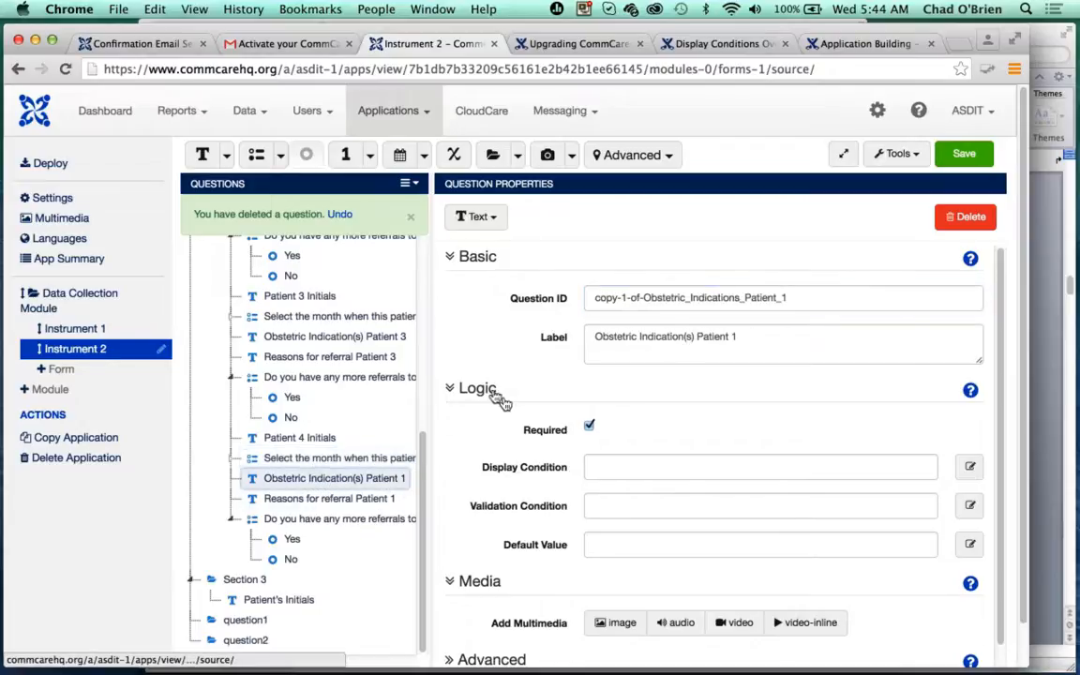
{"action": "left_click_drag", "start_coordinate": [644, 297], "coordinate": [554, 298]}
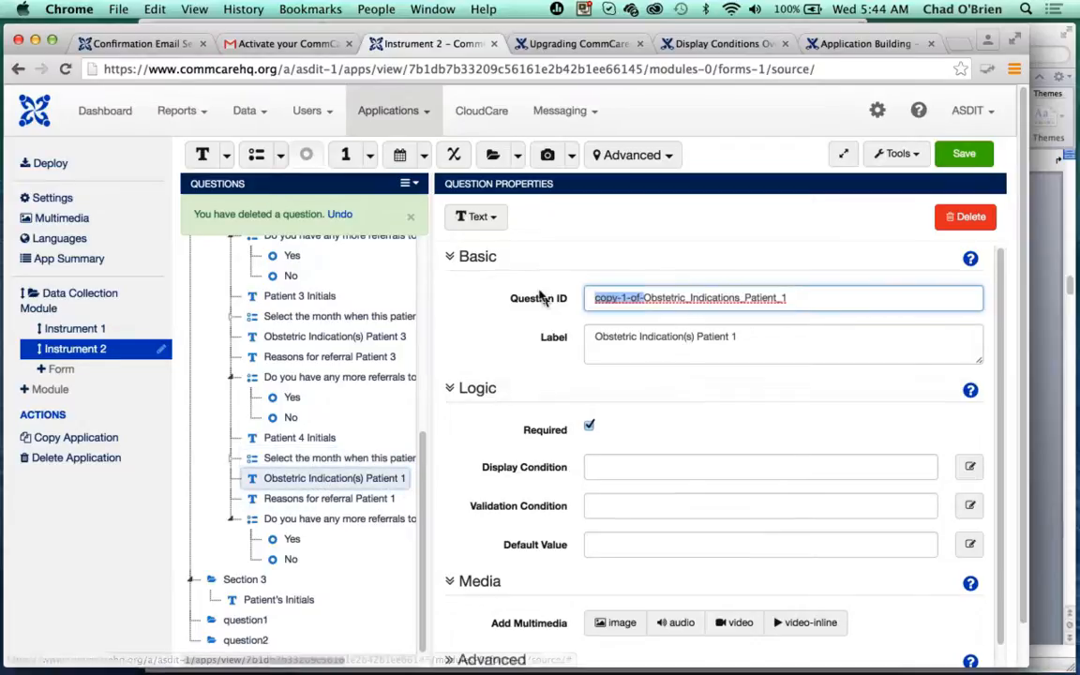
{"action": "key", "text": "BackSpace"}
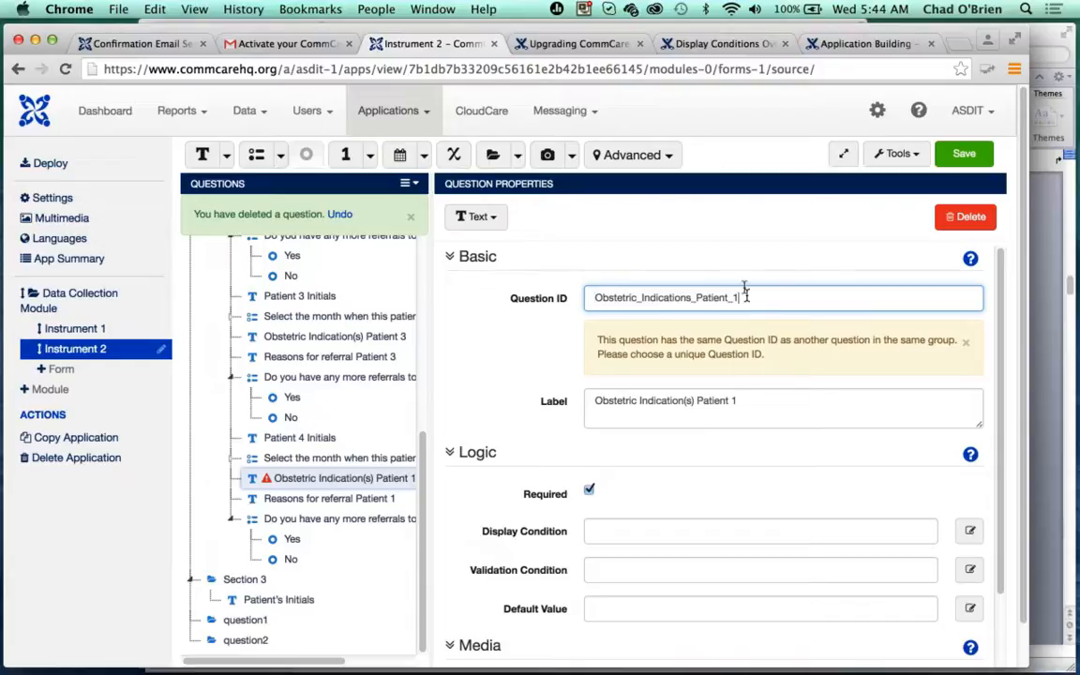
{"action": "key", "text": "BackSpace"}
{"action": "type", "text": "4"}
{"action": "left_click", "coordinate": [744, 331]}
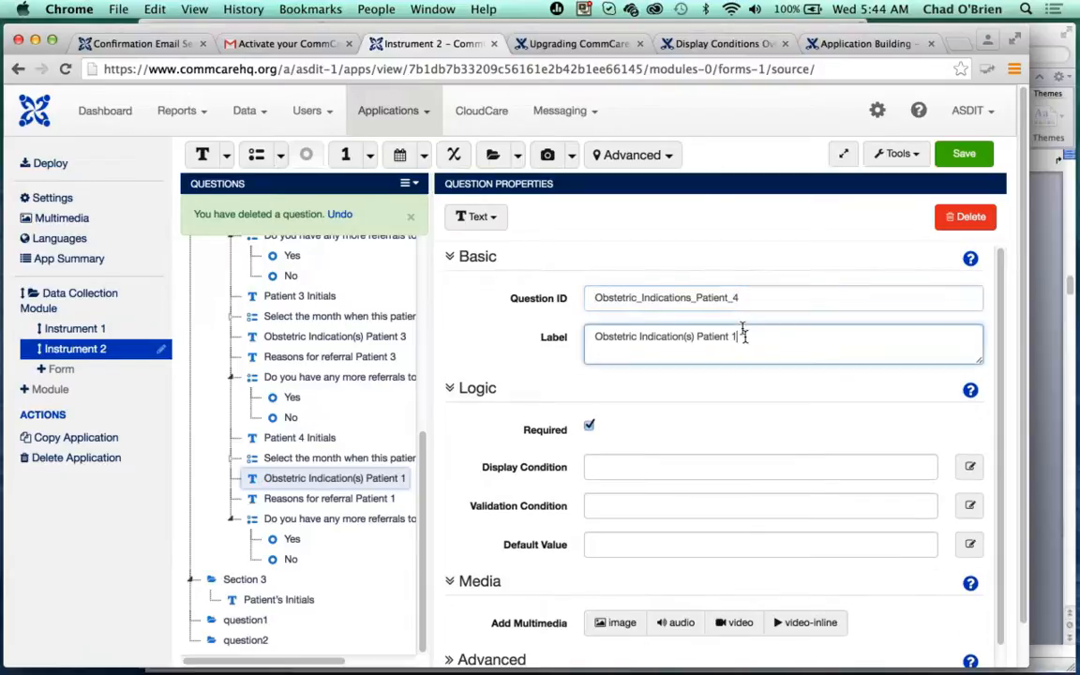
Step: Set the pasted referral reasons question's ID to Reasons_for_referral_Patient_4 and its label to "Reasons for referral Patient 4"
{"action": "left_click", "coordinate": [345, 498]}
{"action": "left_click_drag", "start_coordinate": [643, 297], "coordinate": [528, 299]}
{"action": "key", "text": "BackSpace"}
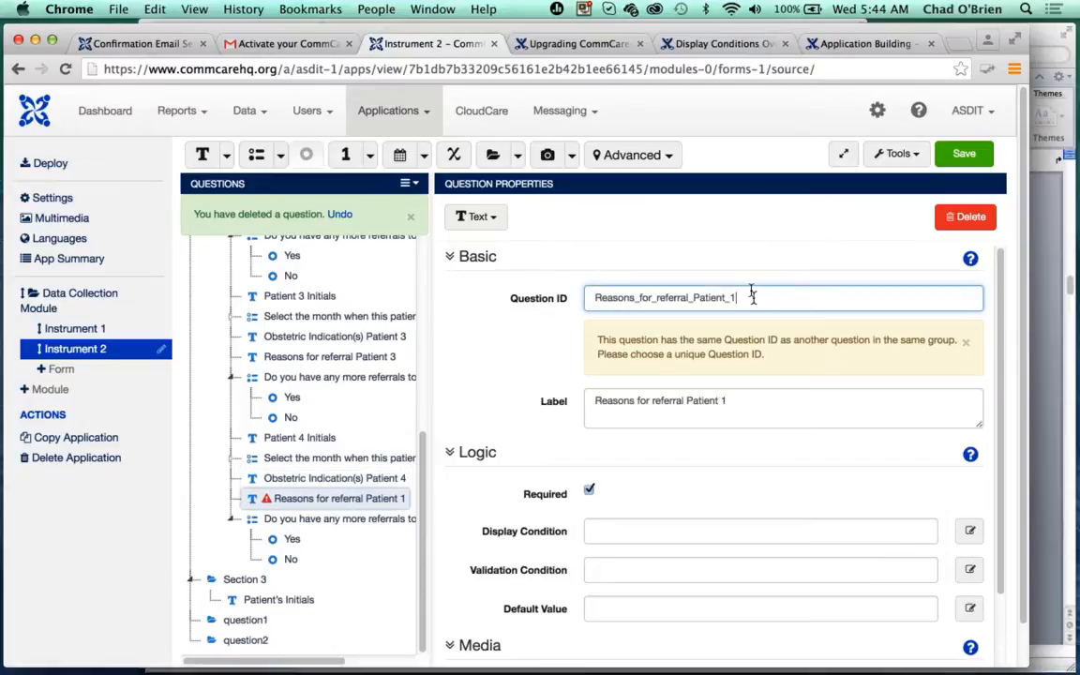
{"action": "key", "text": "BackSpace"}
{"action": "left_click", "coordinate": [732, 340]}
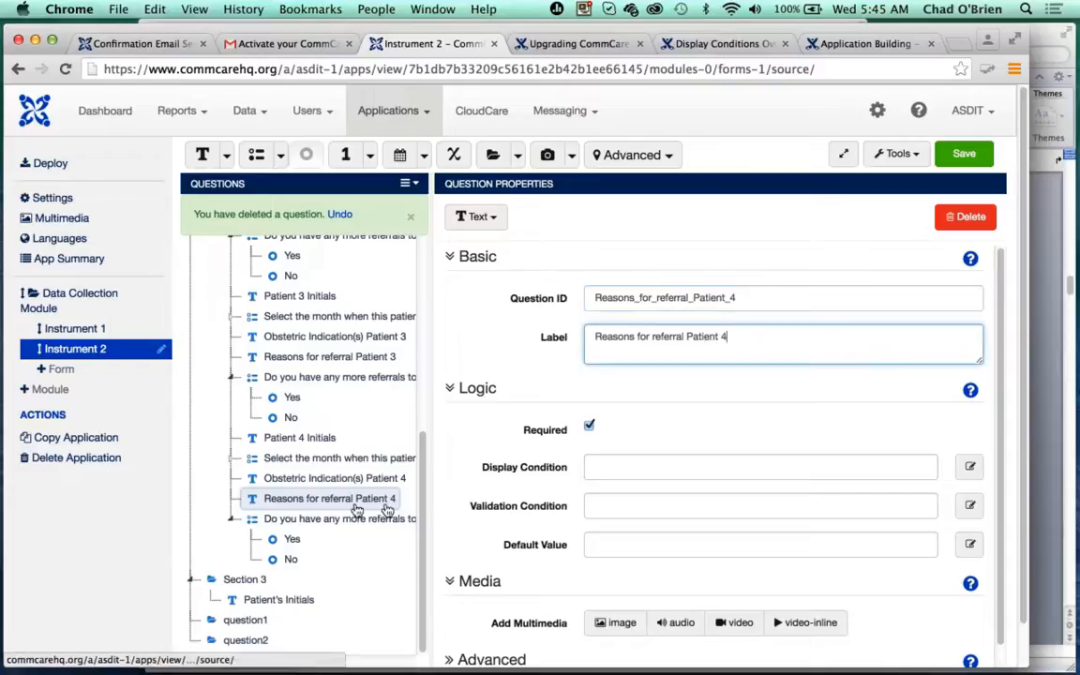
Step: Set the ID of the more-referrals question following the Patient 4 questions to Entry_Release_Condition_4
{"action": "left_click", "coordinate": [349, 519]}
{"action": "left_click", "coordinate": [643, 297]}
{"action": "left_click_drag", "start_coordinate": [643, 298], "coordinate": [560, 299]}
{"action": "key", "text": "BackSpace"}
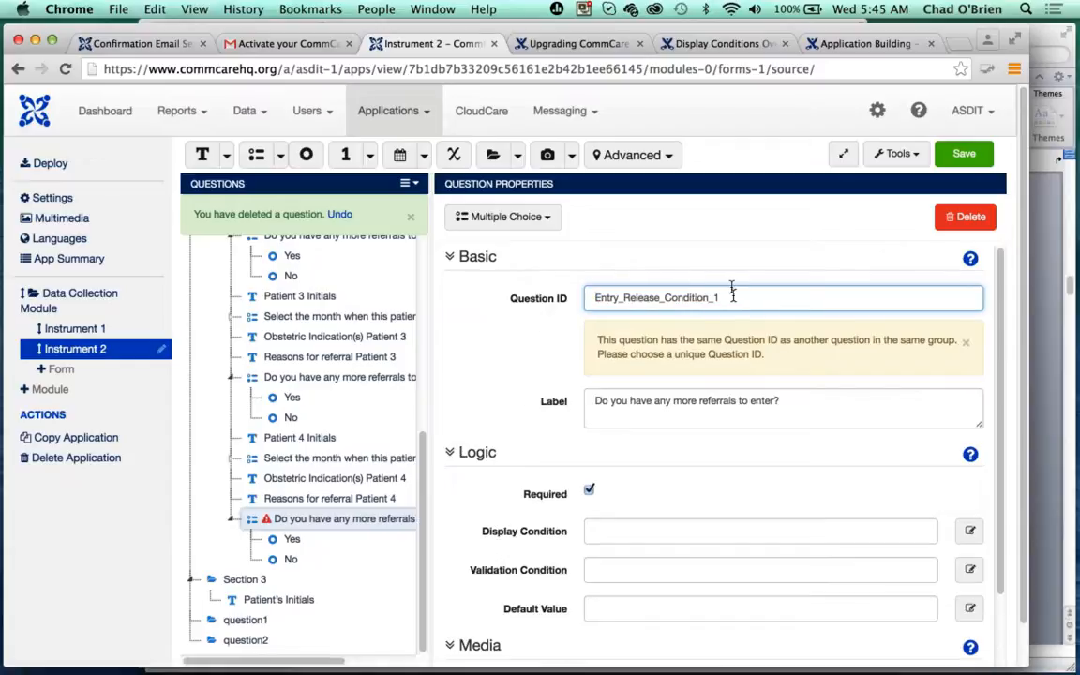
{"action": "key", "text": "BackSpace"}
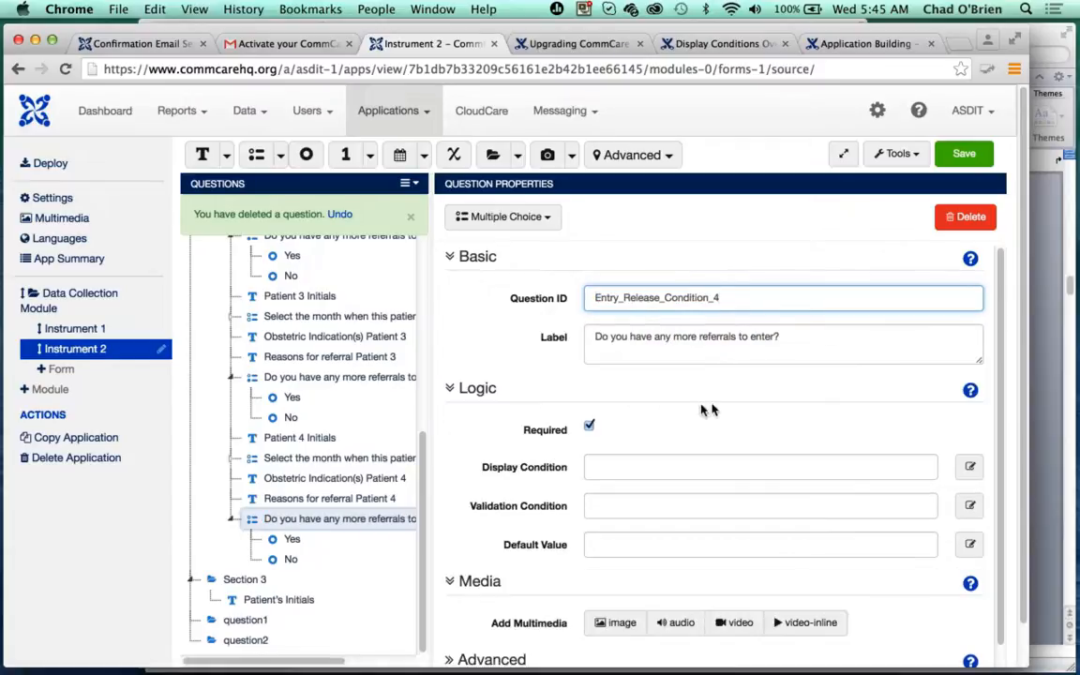
{"action": "left_click", "coordinate": [626, 384]}
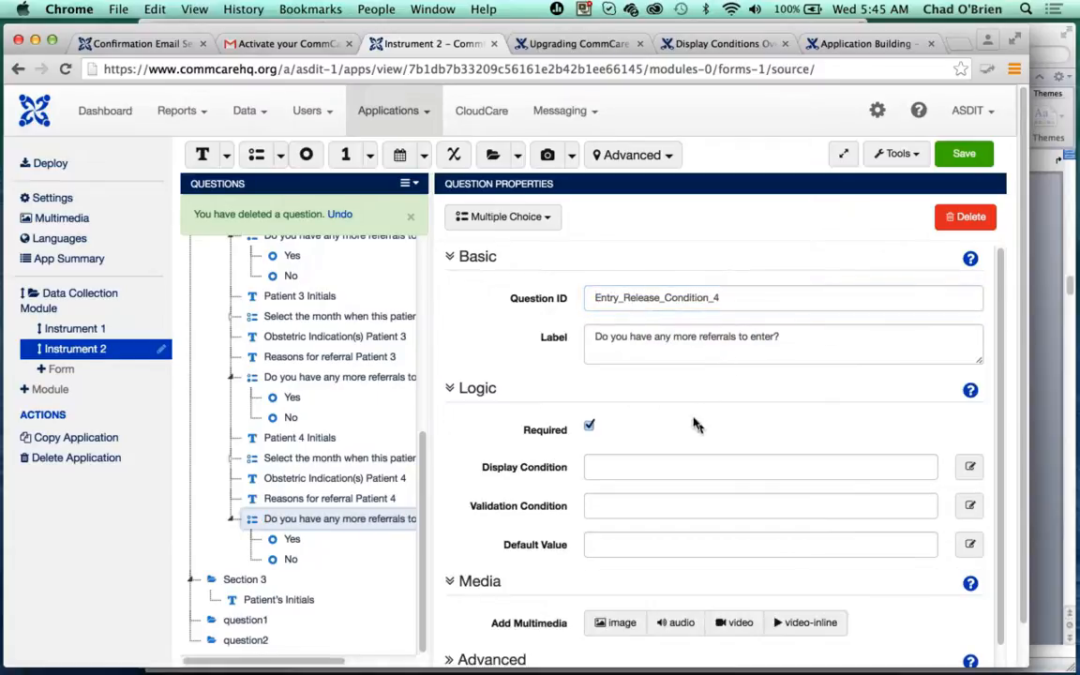
Step: Give Patient 4 Initials a display condition requiring the more-referrals question after the Patient 3 set to equal 'Yes'
{"action": "left_click", "coordinate": [313, 441]}
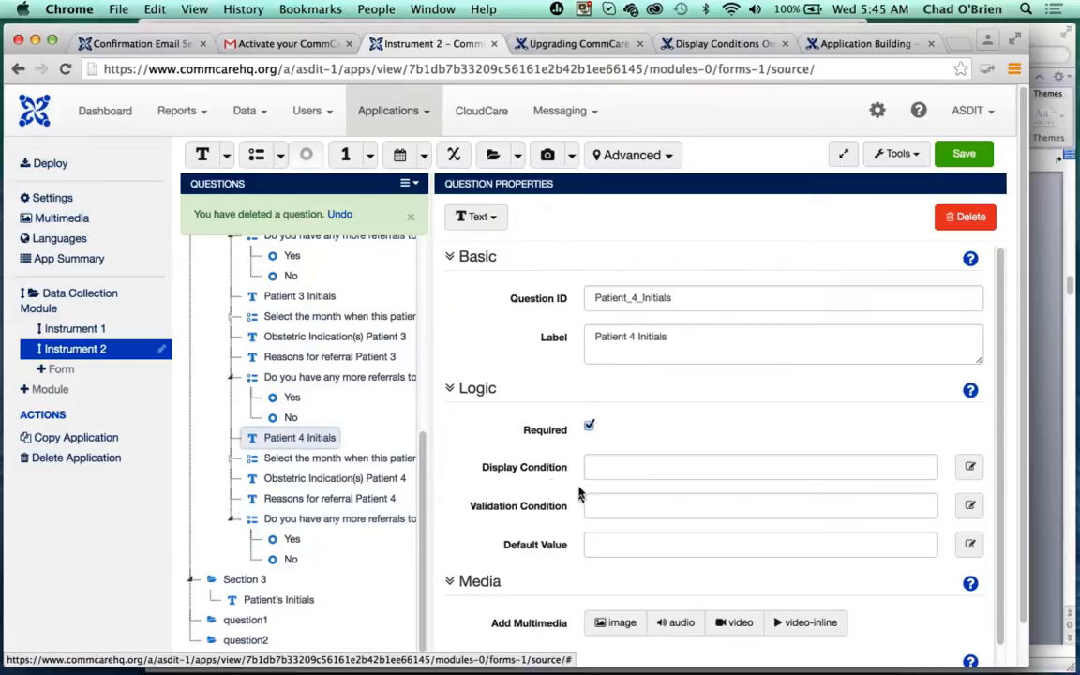
{"action": "left_click", "coordinate": [970, 466]}
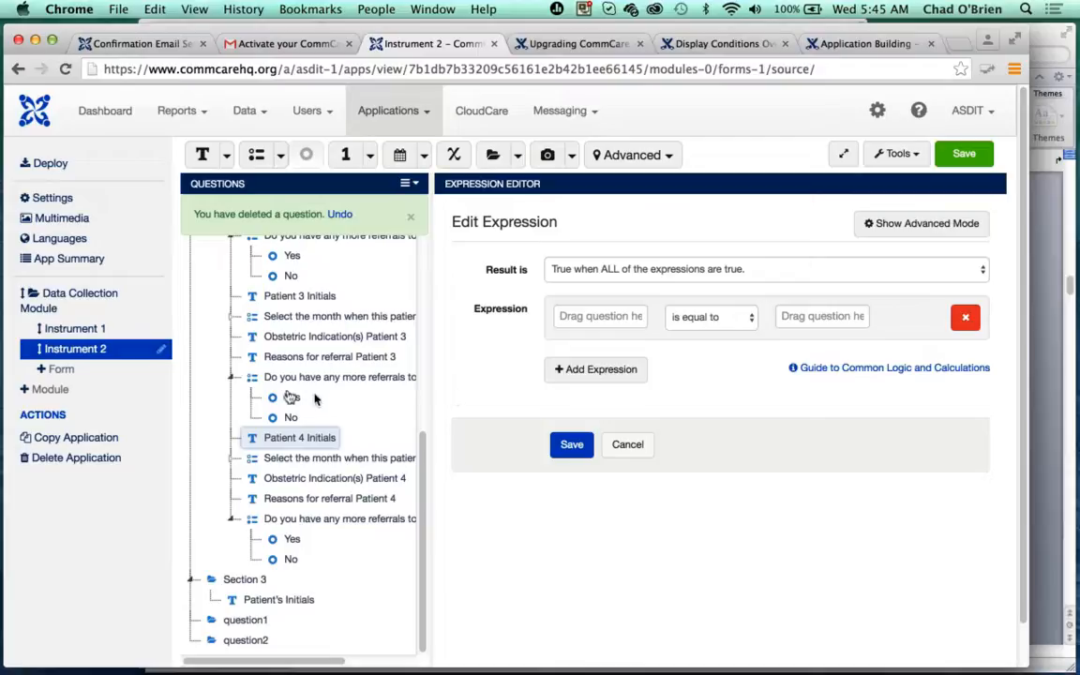
{"action": "left_click_drag", "start_coordinate": [291, 377], "coordinate": [600, 315]}
{"action": "left_click_drag", "start_coordinate": [286, 398], "coordinate": [831, 316]}
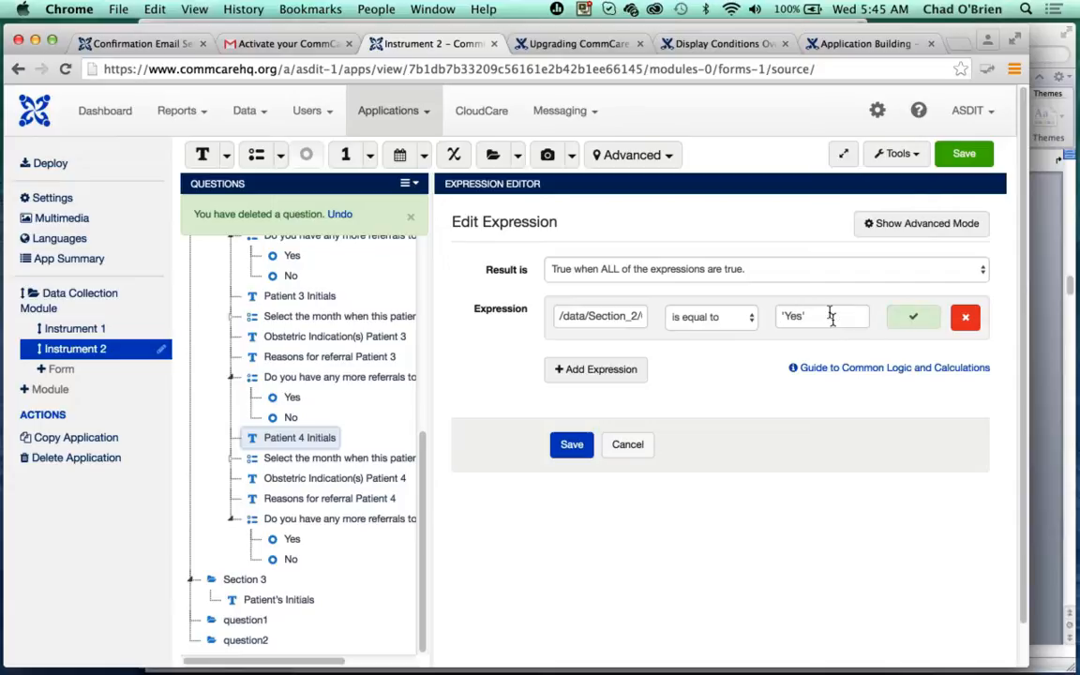
{"action": "left_click", "coordinate": [571, 446]}
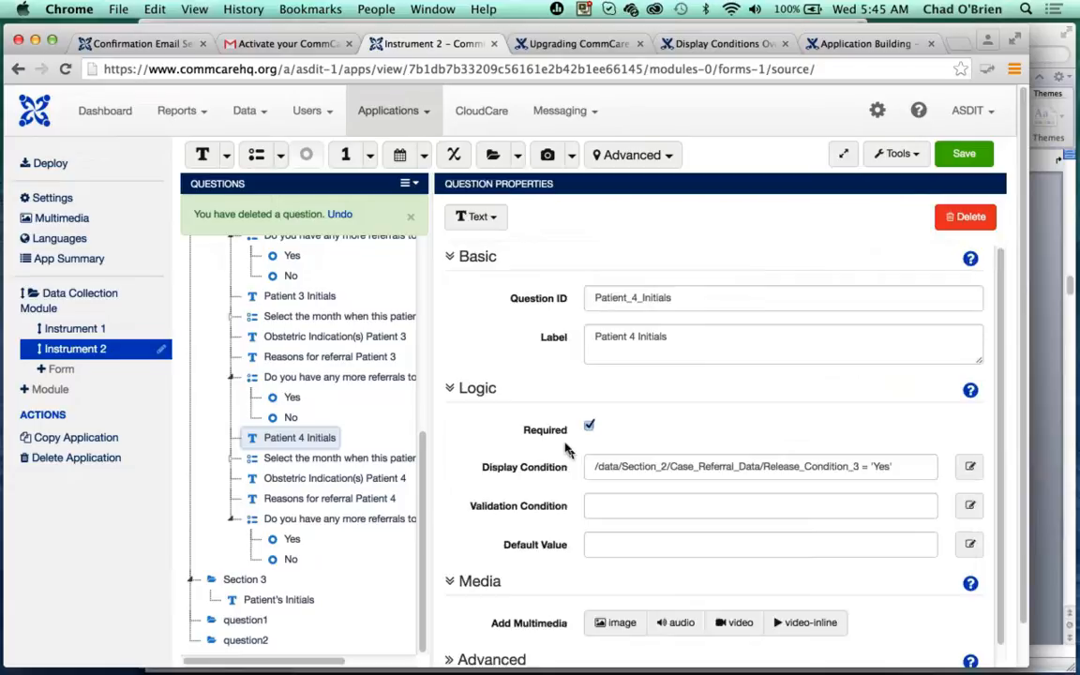
Step: Copy the display condition from Patient 4 Initials to the Patient 4 referral month question
{"action": "left_click_drag", "start_coordinate": [589, 466], "coordinate": [957, 478]}
{"action": "key", "text": "super+c"}
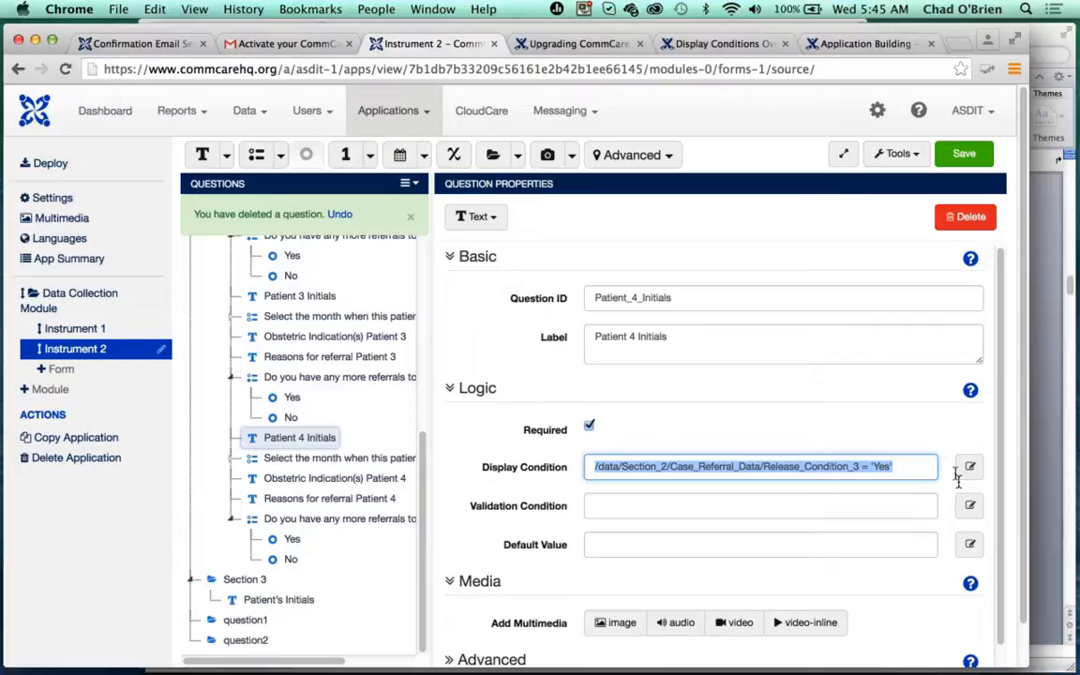
{"action": "left_click", "coordinate": [334, 456]}
{"action": "left_click", "coordinate": [623, 466]}
{"action": "key", "text": "super+v"}
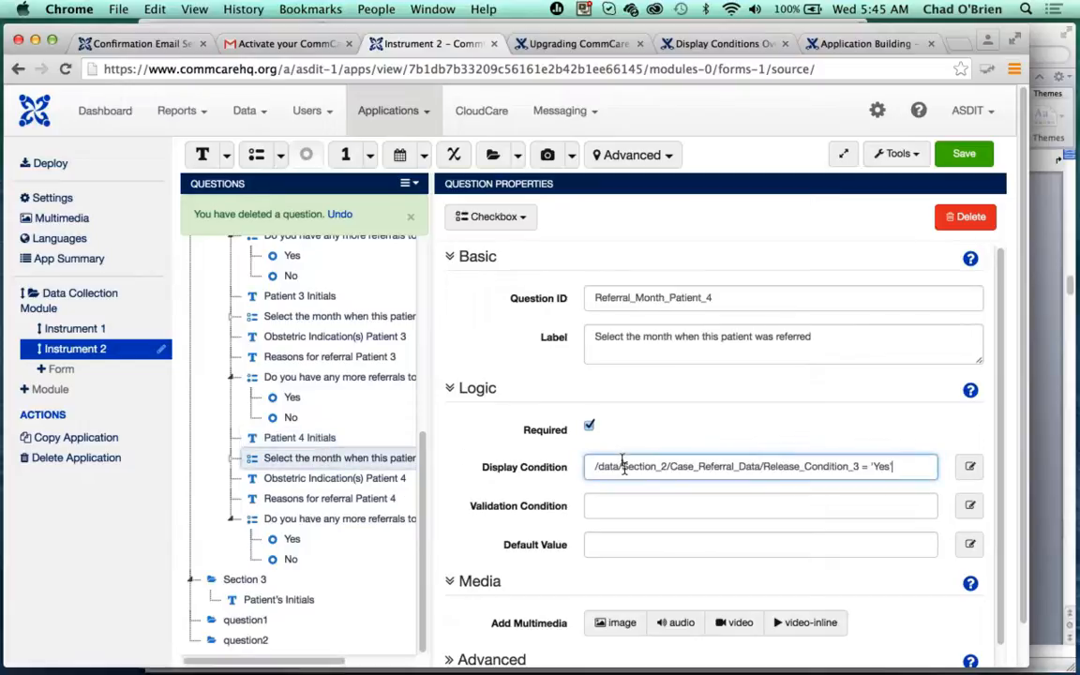
Step: Apply the copied Release_Condition_3 = 'Yes' display condition to Obstetric Indication(s) Patient 4 and Reasons for referral Patient 4
{"action": "left_click", "coordinate": [374, 481]}
{"action": "left_click", "coordinate": [612, 467]}
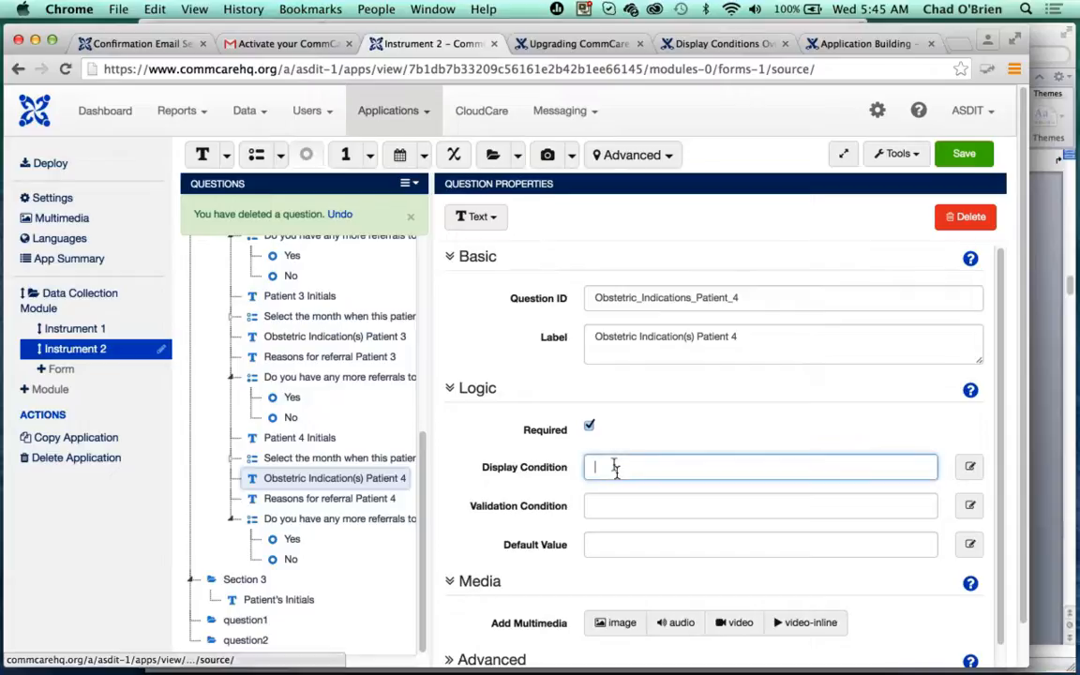
{"action": "key", "text": "super+v"}
{"action": "left_click", "coordinate": [362, 498]}
{"action": "left_click", "coordinate": [604, 466]}
{"action": "key", "text": "super+v"}
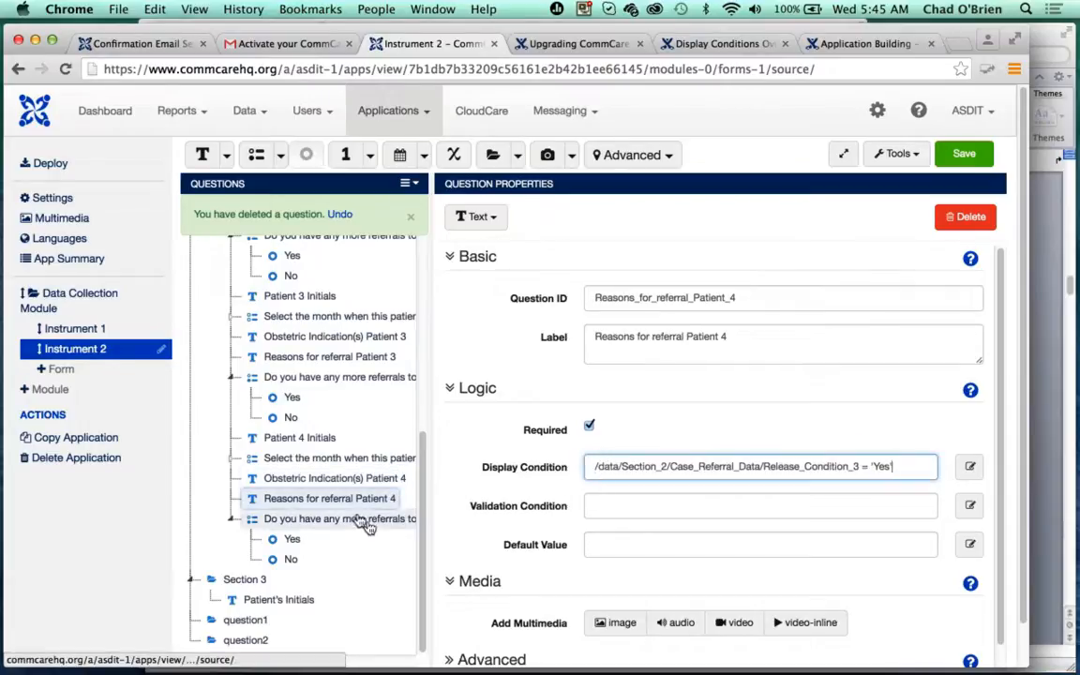
Step: Apply the same copied display condition to the more-referrals question Entry_Release_Condition_4
{"action": "left_click", "coordinate": [367, 520]}
{"action": "left_click", "coordinate": [645, 466]}
{"action": "key", "text": "super+v"}
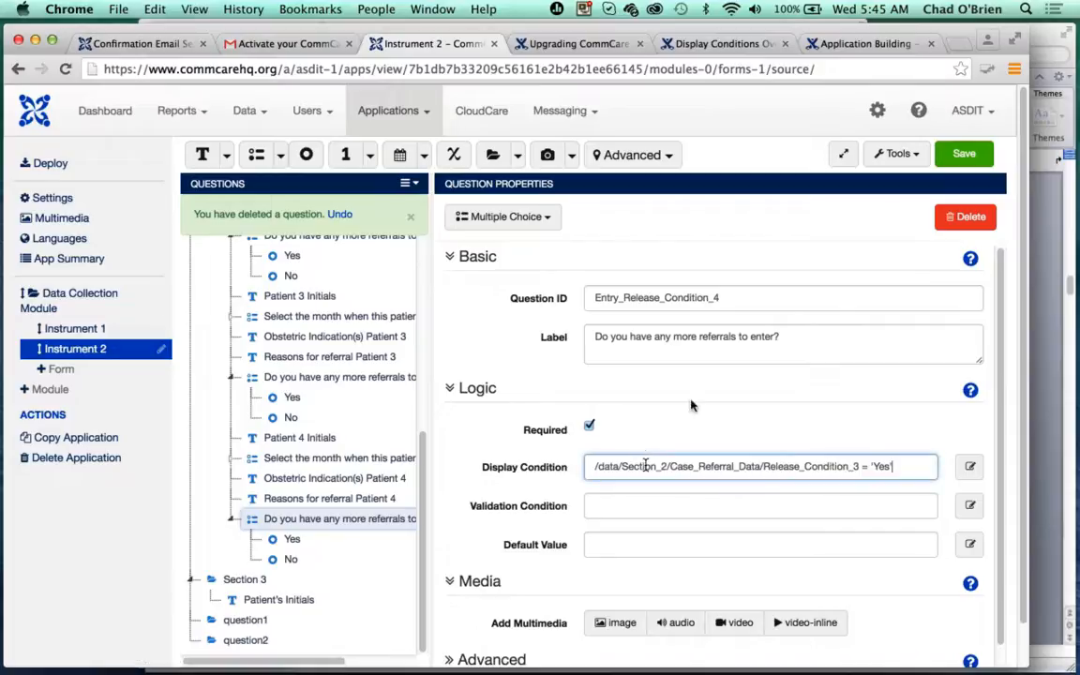
Step: Save the Instrument 2 form and switch to the Instrument 2 source document in Word
{"action": "left_click", "coordinate": [961, 154]}
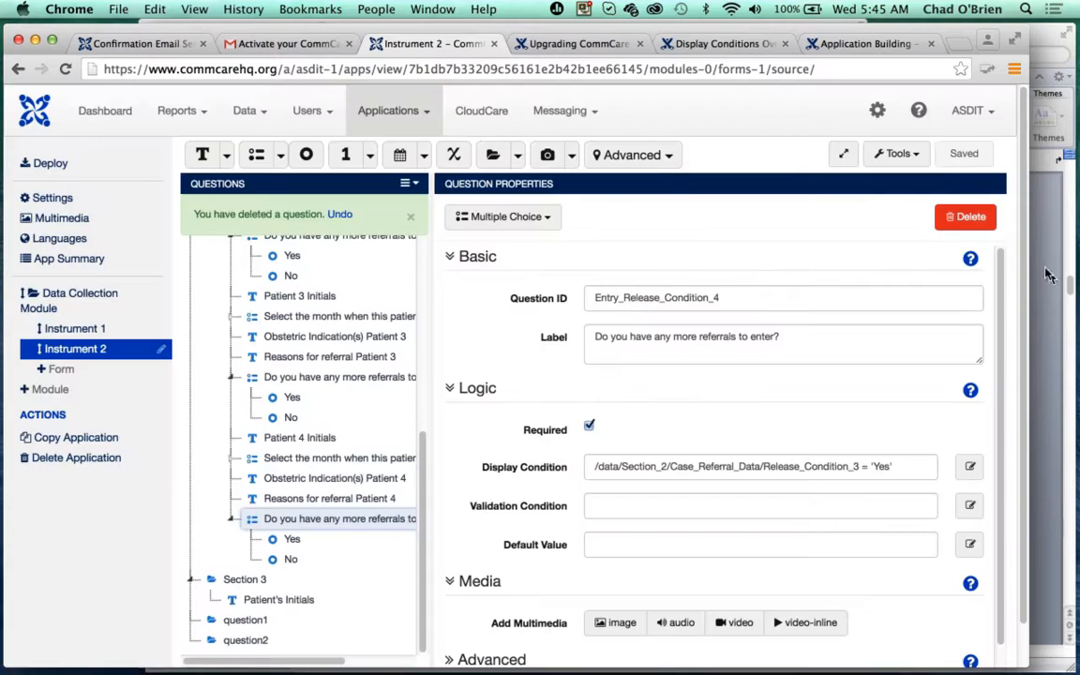
{"action": "left_click", "coordinate": [1048, 274]}
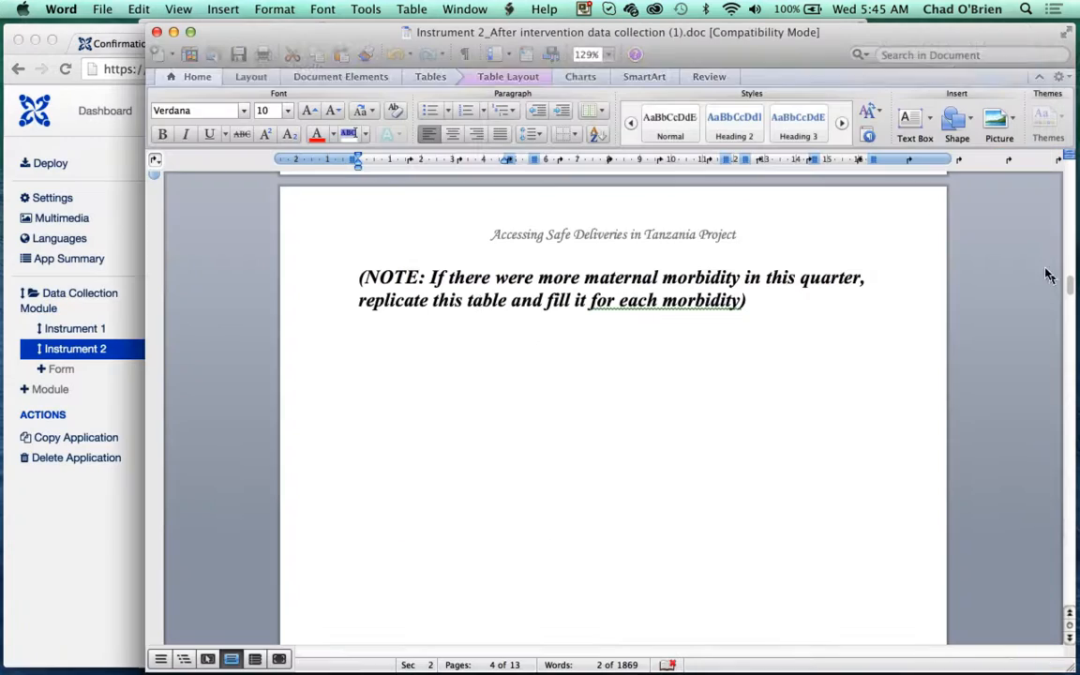